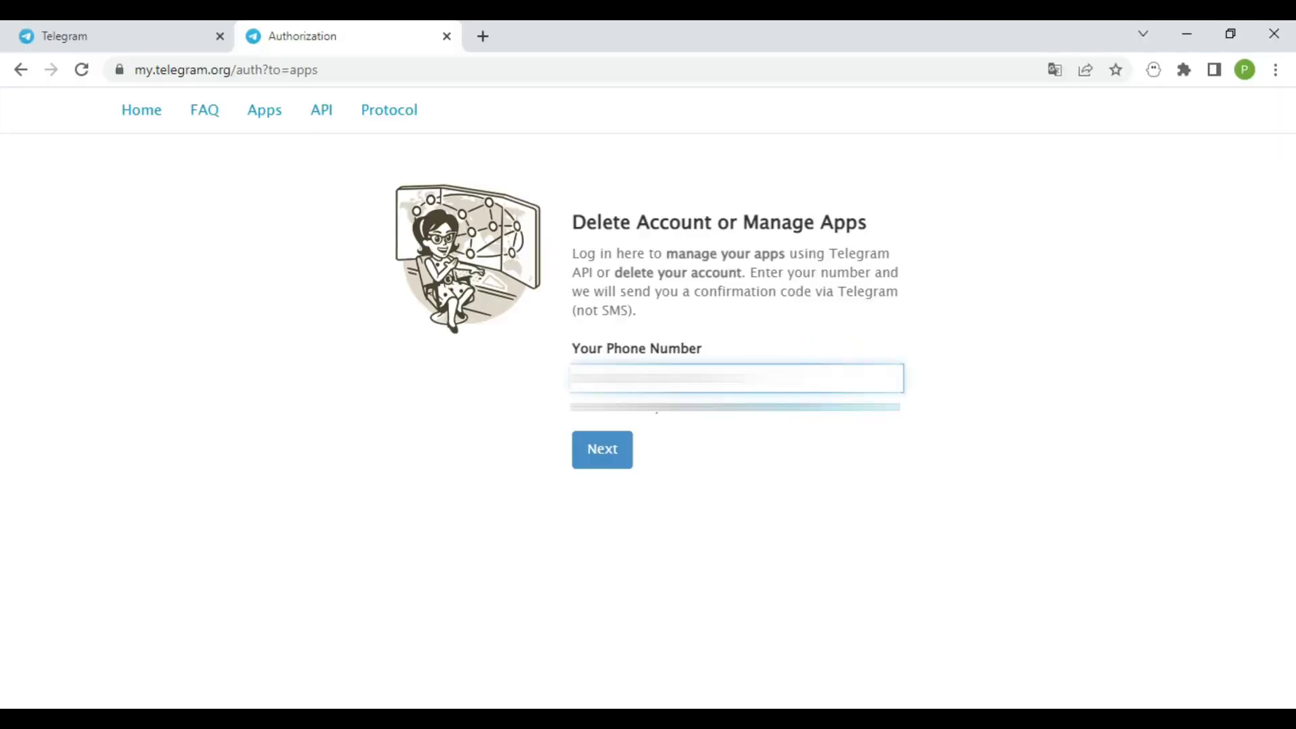
Submit the phone number and copy the login code from the Telegram chat.
{"action": "left_click", "coordinate": [604, 453]}
{"action": "left_click", "coordinate": [128, 36]}
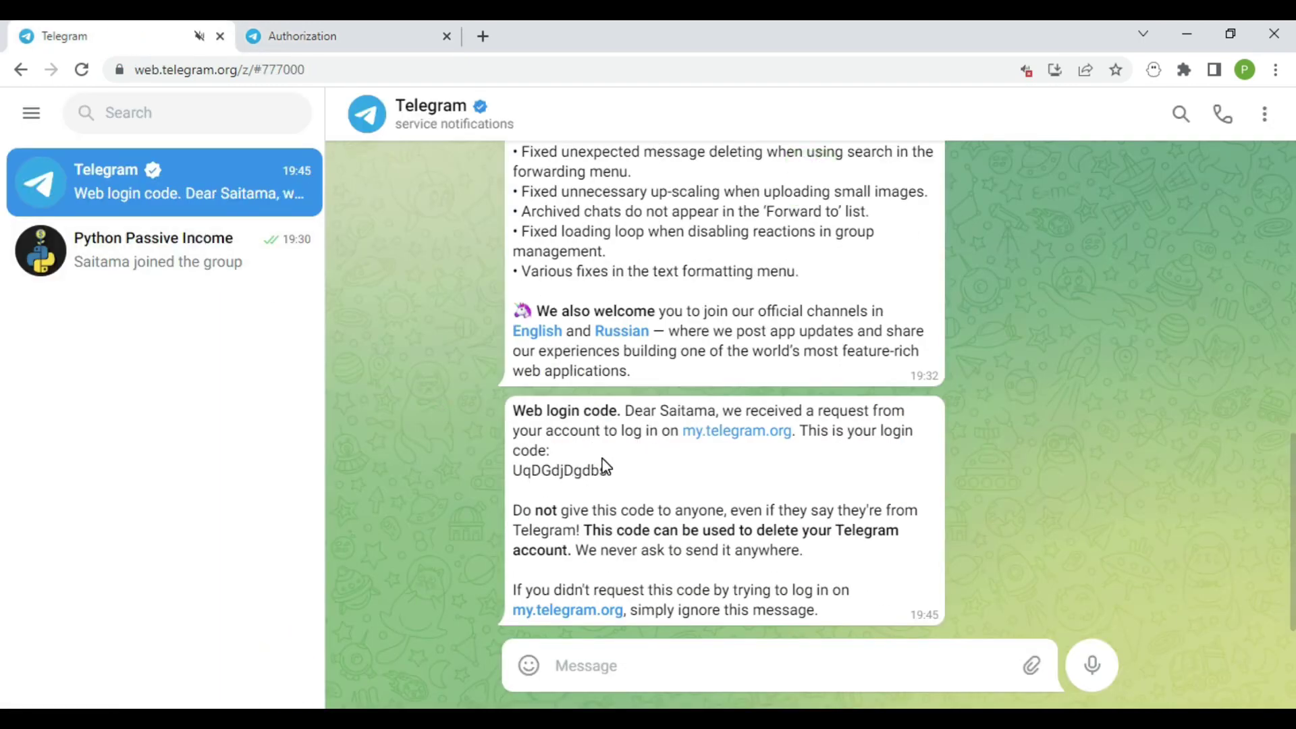
{"action": "left_click_drag", "start_coordinate": [608, 471], "coordinate": [513, 471]}
{"action": "right_click", "coordinate": [565, 466]}
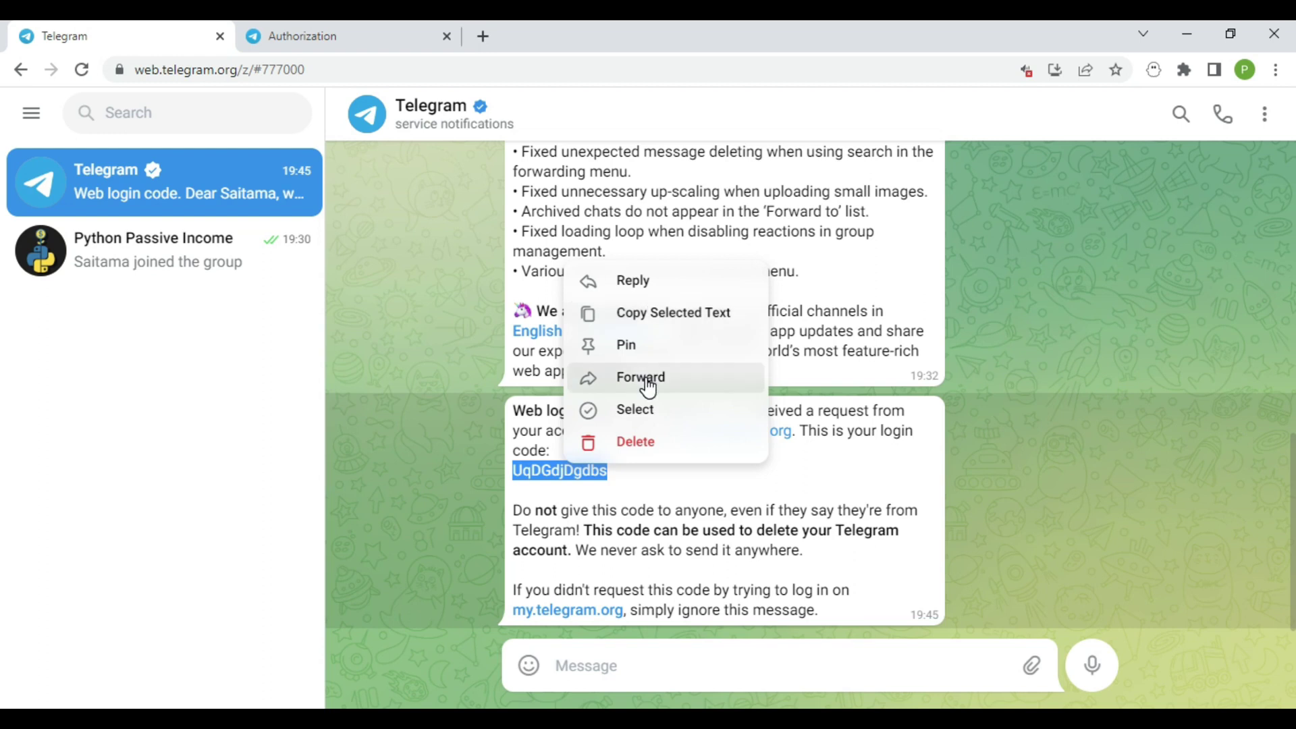
{"action": "left_click", "coordinate": [663, 312]}
Paste the login code, tick Remember Me, and sign in to my.telegram.org.
{"action": "left_click", "coordinate": [363, 35]}
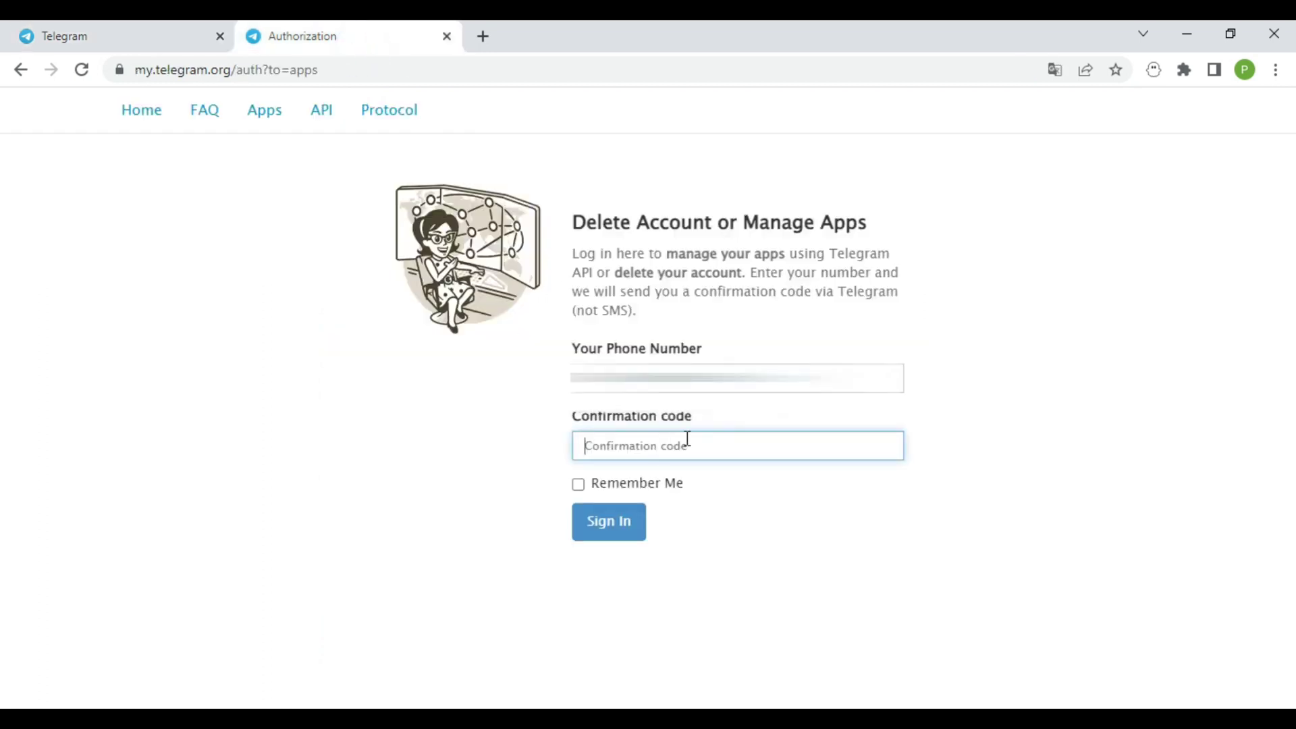
{"action": "key", "text": "ctrl+v"}
{"action": "left_click", "coordinate": [578, 484]}
{"action": "left_click", "coordinate": [611, 530]}
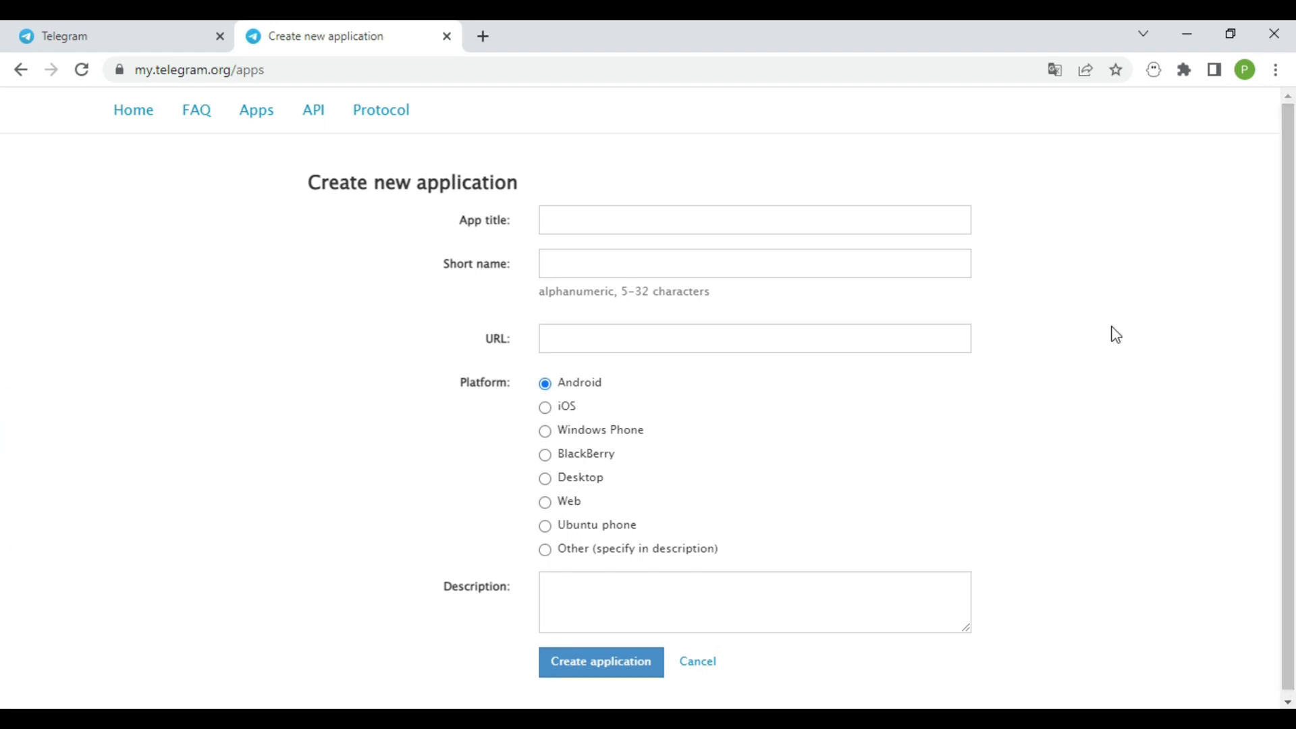
Create a Web platform application with title and short name test192.
{"action": "left_click", "coordinate": [725, 226]}
{"action": "type", "text": "test"}
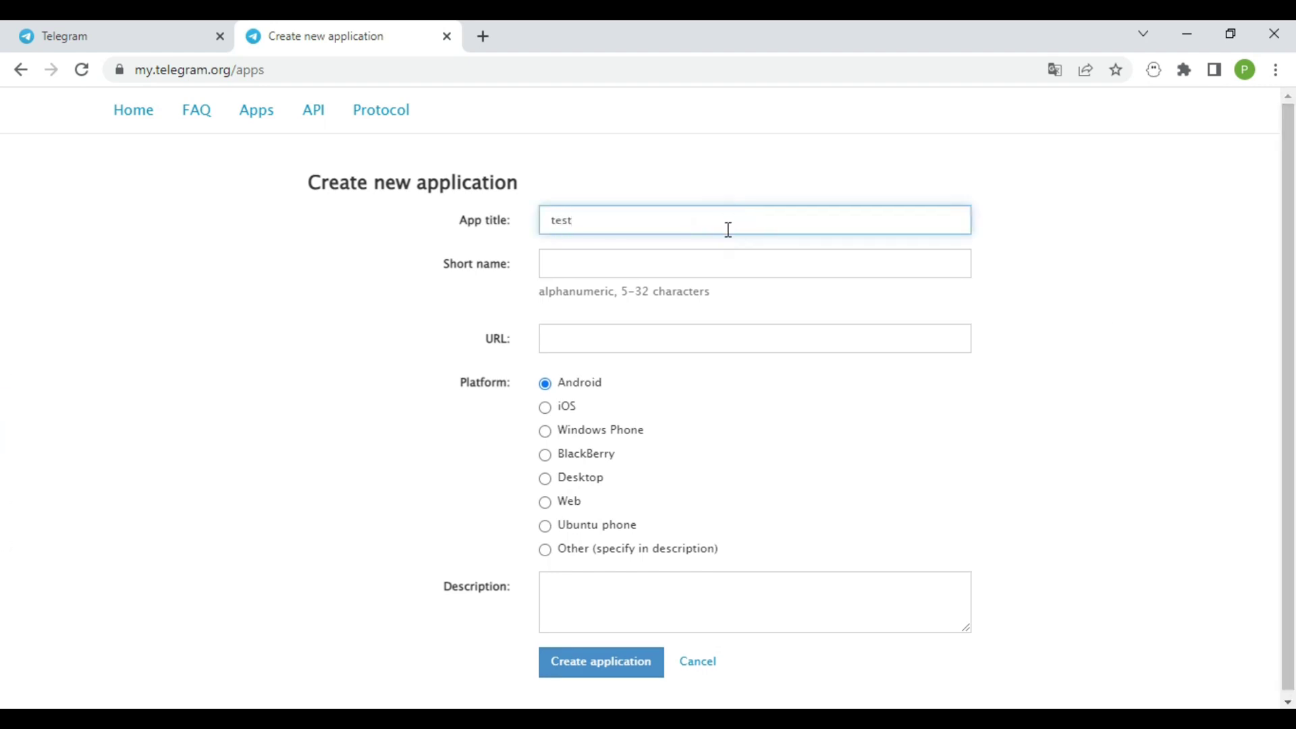
{"action": "type", "text": "192"}
{"action": "key", "text": "Tab"}
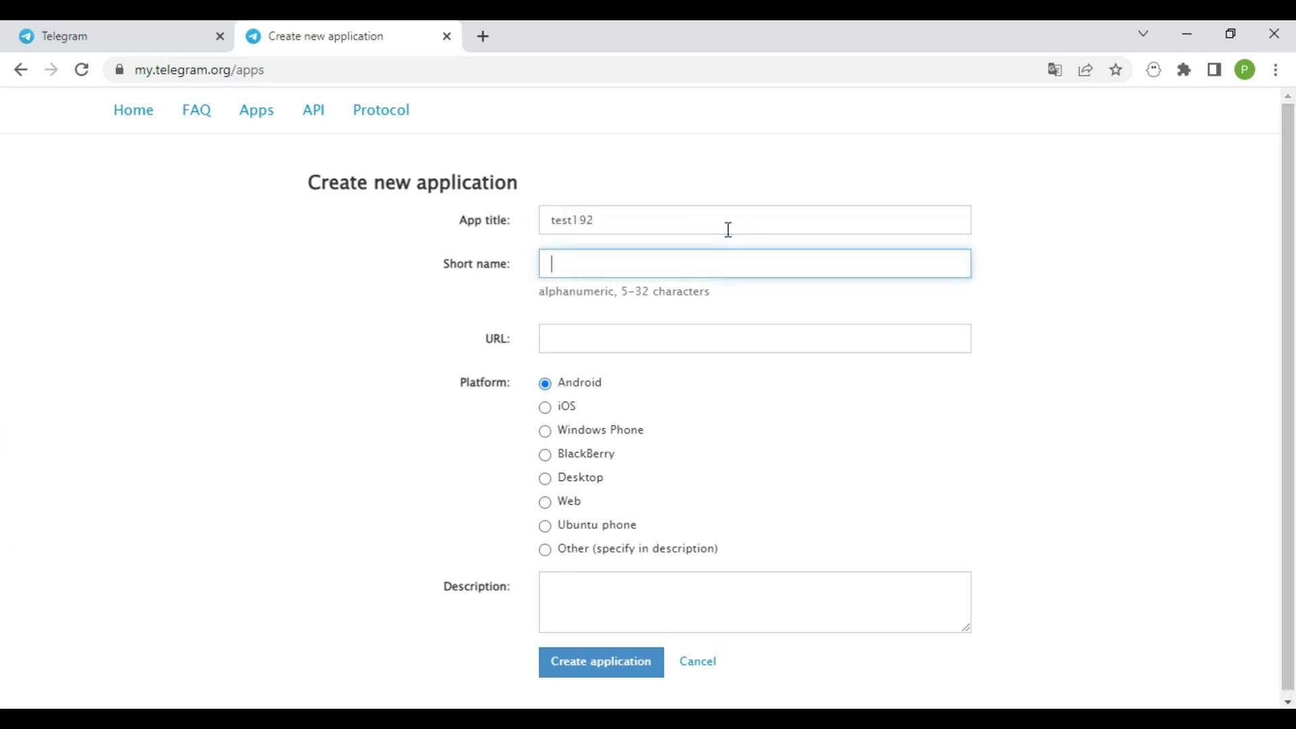
{"action": "type", "text": "test192"}
{"action": "left_click", "coordinate": [573, 502]}
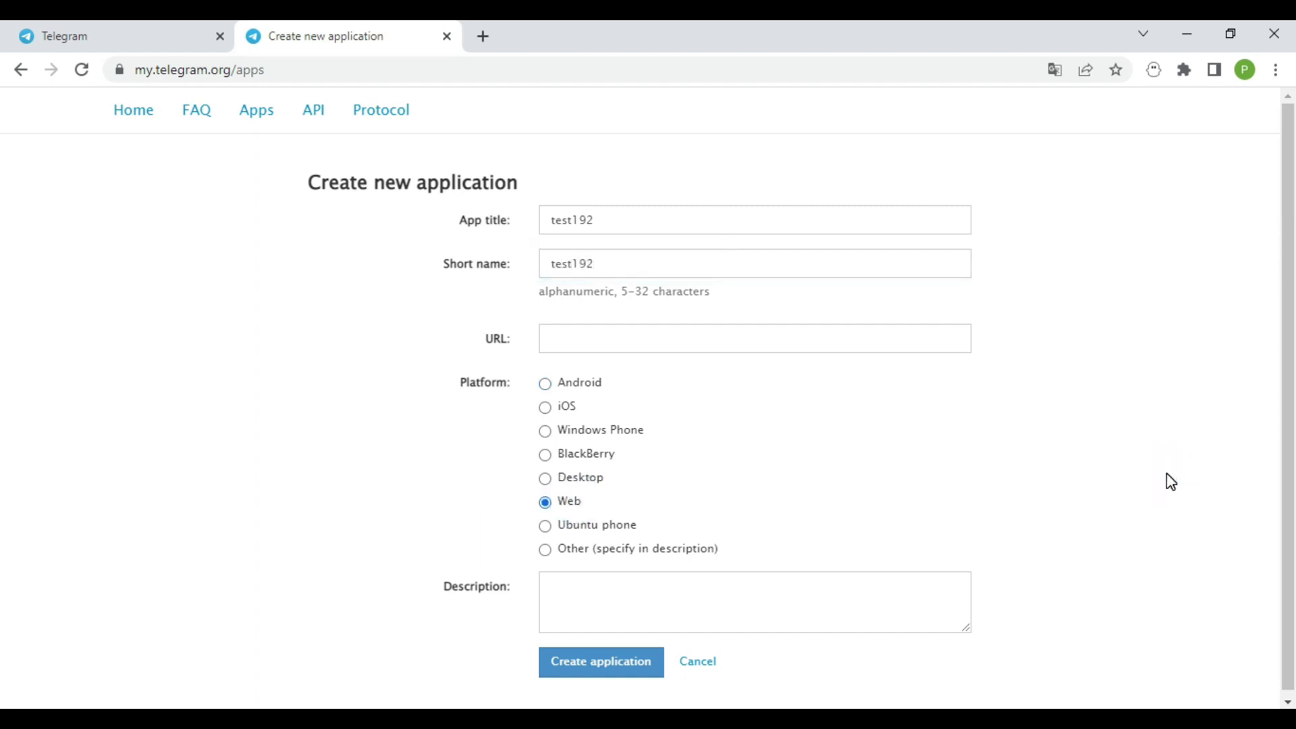
{"action": "left_click", "coordinate": [609, 665]}
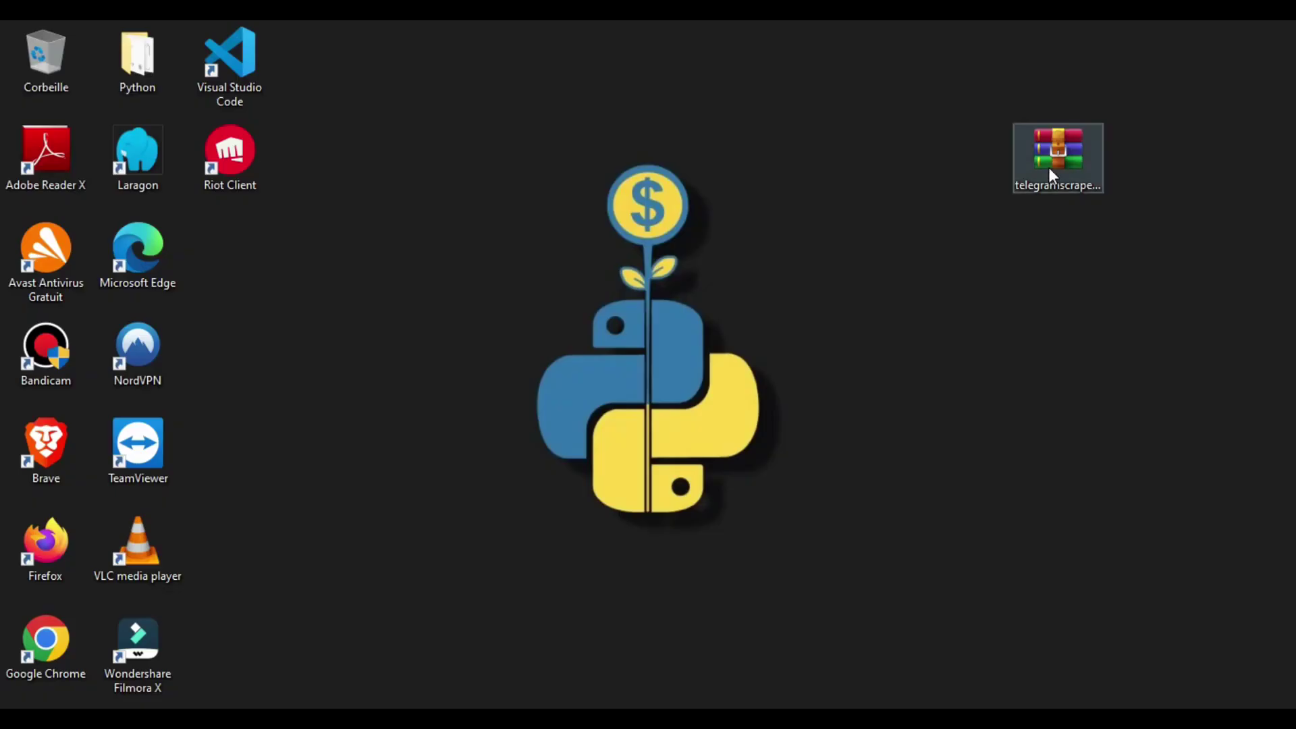
Extract the telegramscraper-main archive on the desktop into a telegramscraper-main folder.
{"action": "left_click_drag", "start_coordinate": [1047, 167], "coordinate": [959, 179]}
{"action": "left_click", "coordinate": [1087, 95]}
{"action": "left_click", "coordinate": [989, 353]}
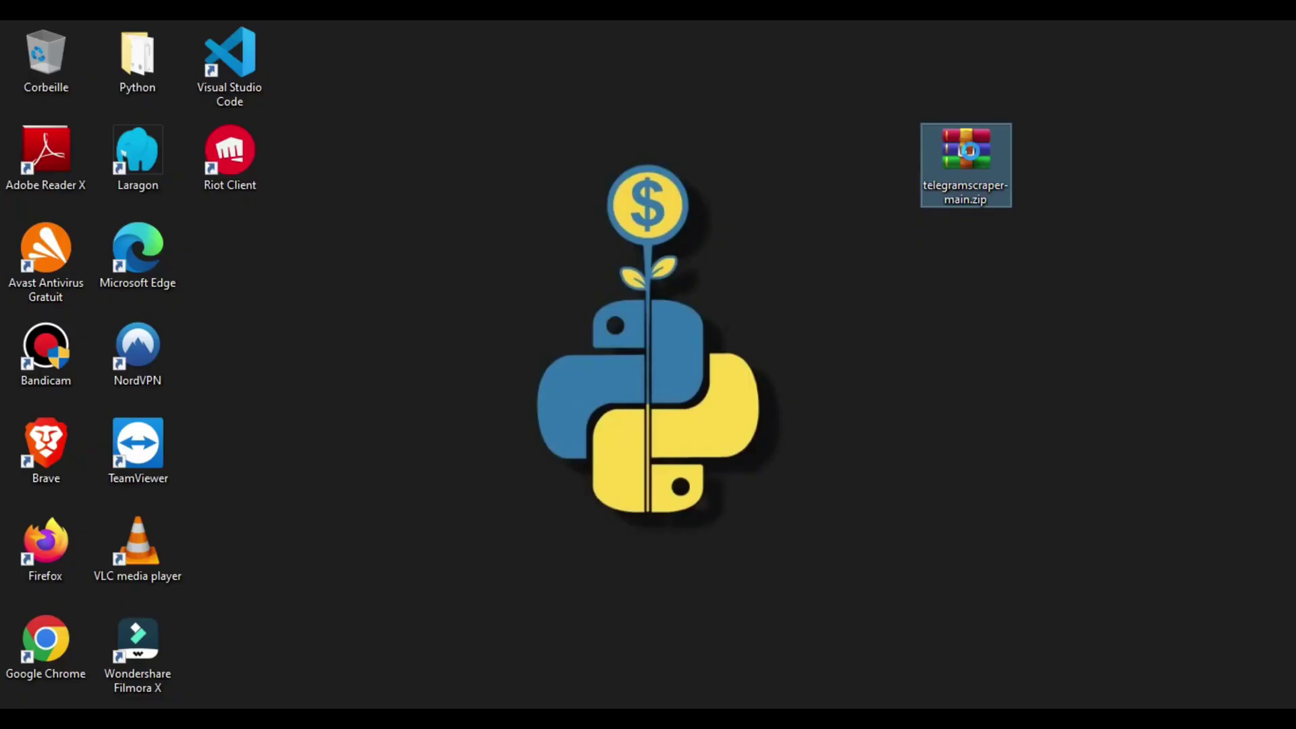
{"action": "right_click", "coordinate": [972, 154]}
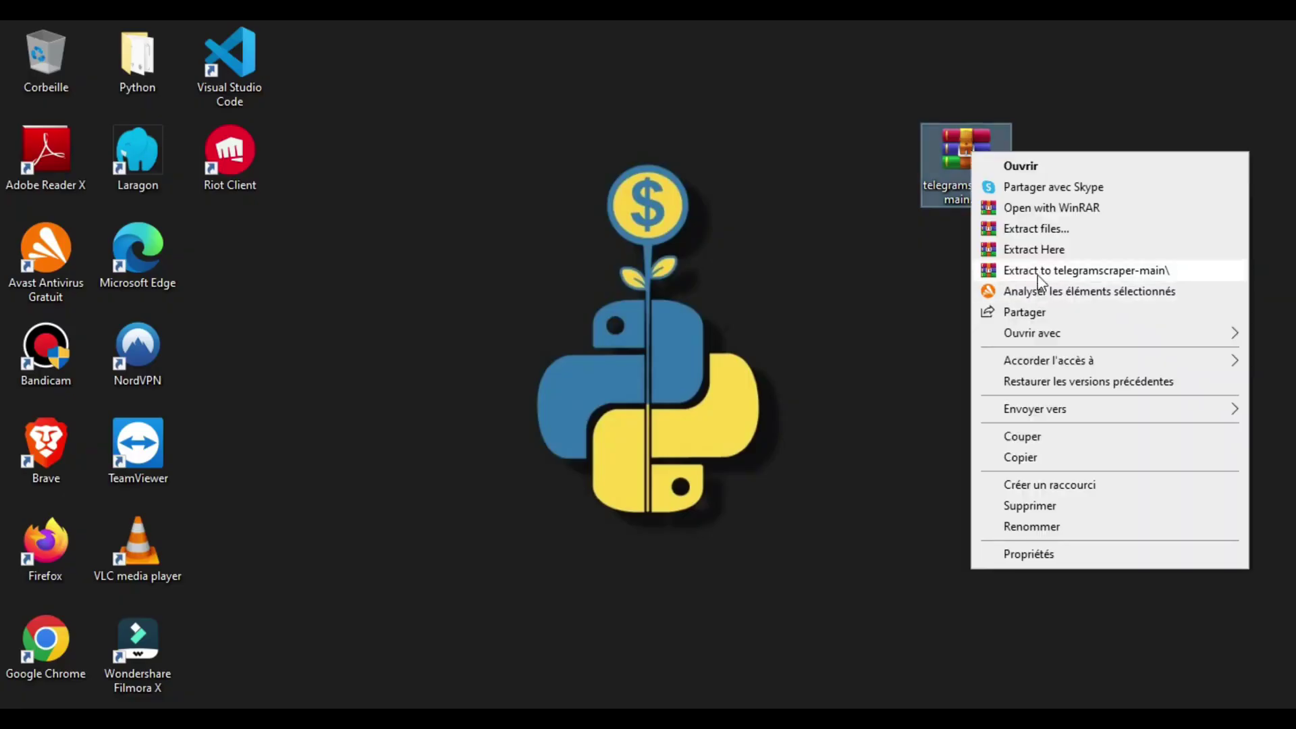
{"action": "left_click", "coordinate": [1075, 251]}
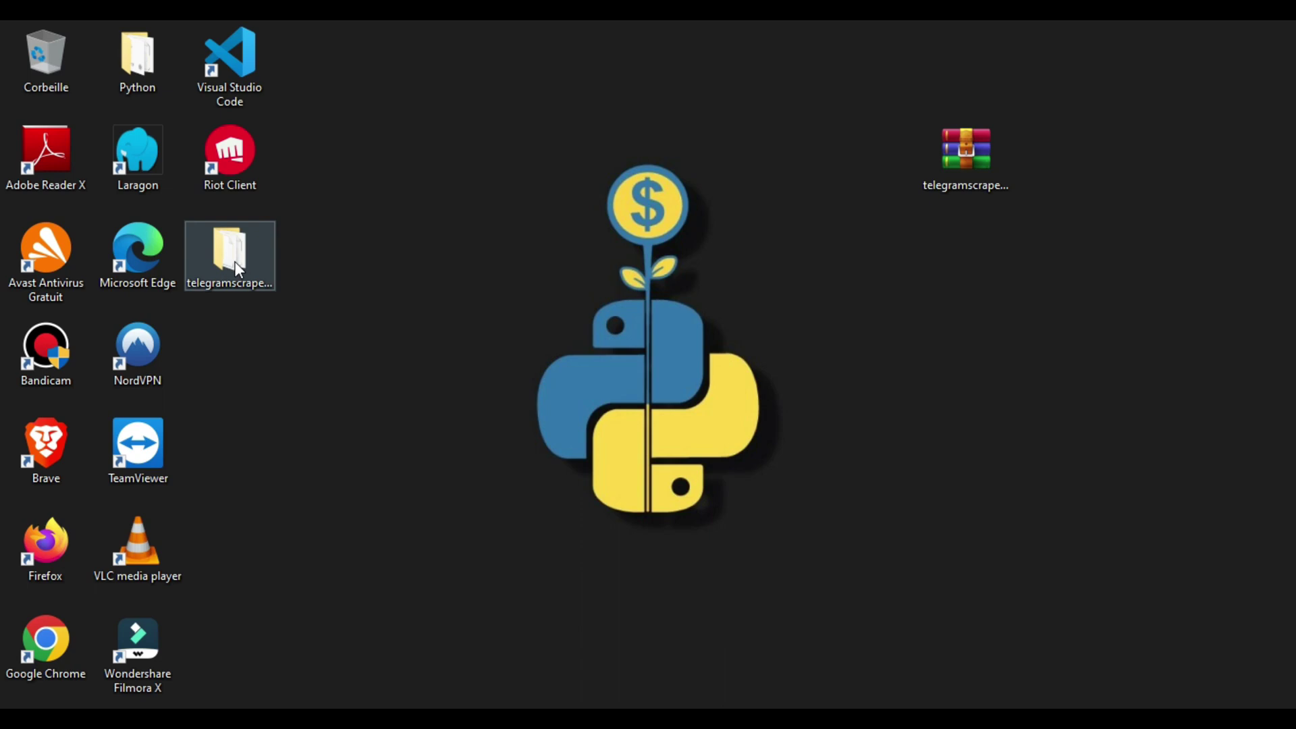
Open the extracted telegramscraper-main folder and select its address bar path.
{"action": "left_click_drag", "start_coordinate": [230, 257], "coordinate": [987, 278]}
{"action": "left_click", "coordinate": [971, 362]}
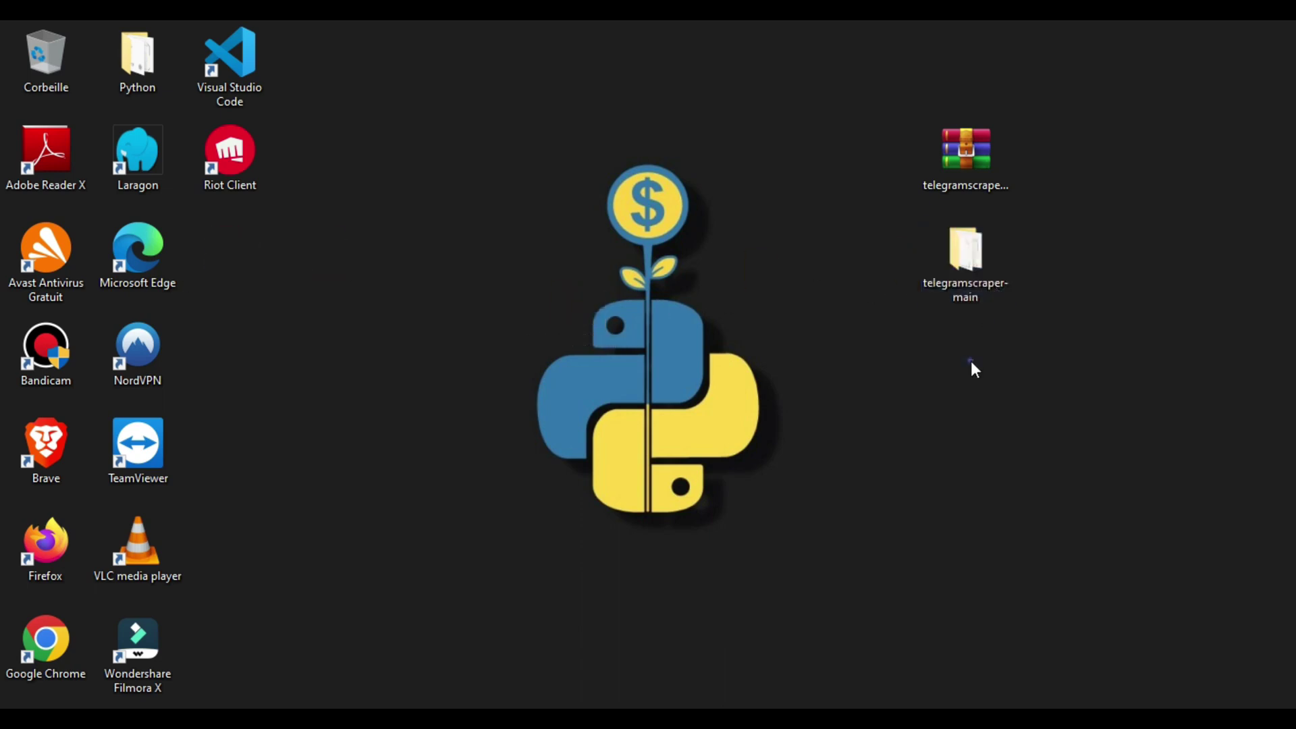
{"action": "double_click", "coordinate": [961, 270]}
{"action": "left_click_drag", "start_coordinate": [568, 38], "coordinate": [746, 78]}
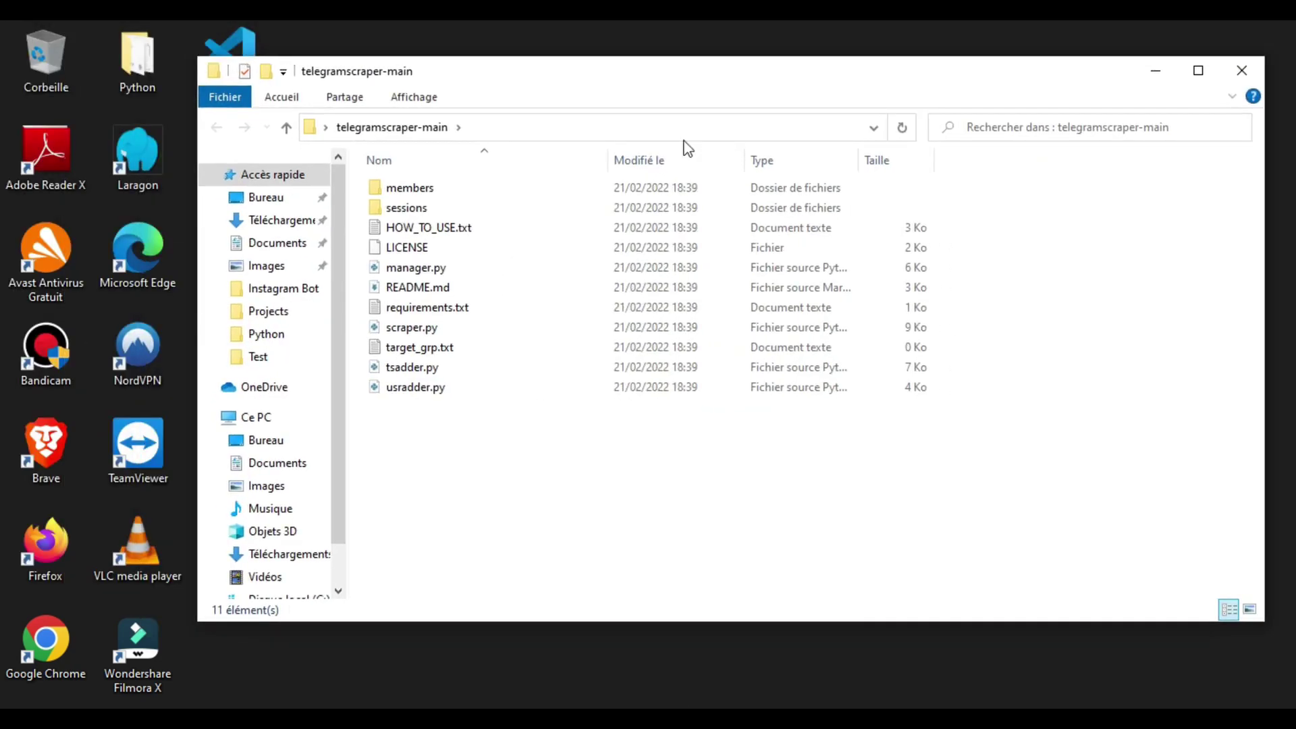
{"action": "left_click", "coordinate": [715, 130]}
Open a command prompt in the folder and view the packages listed in requirements.txt.
{"action": "type", "text": "cmd"}
{"action": "key", "text": "Return"}
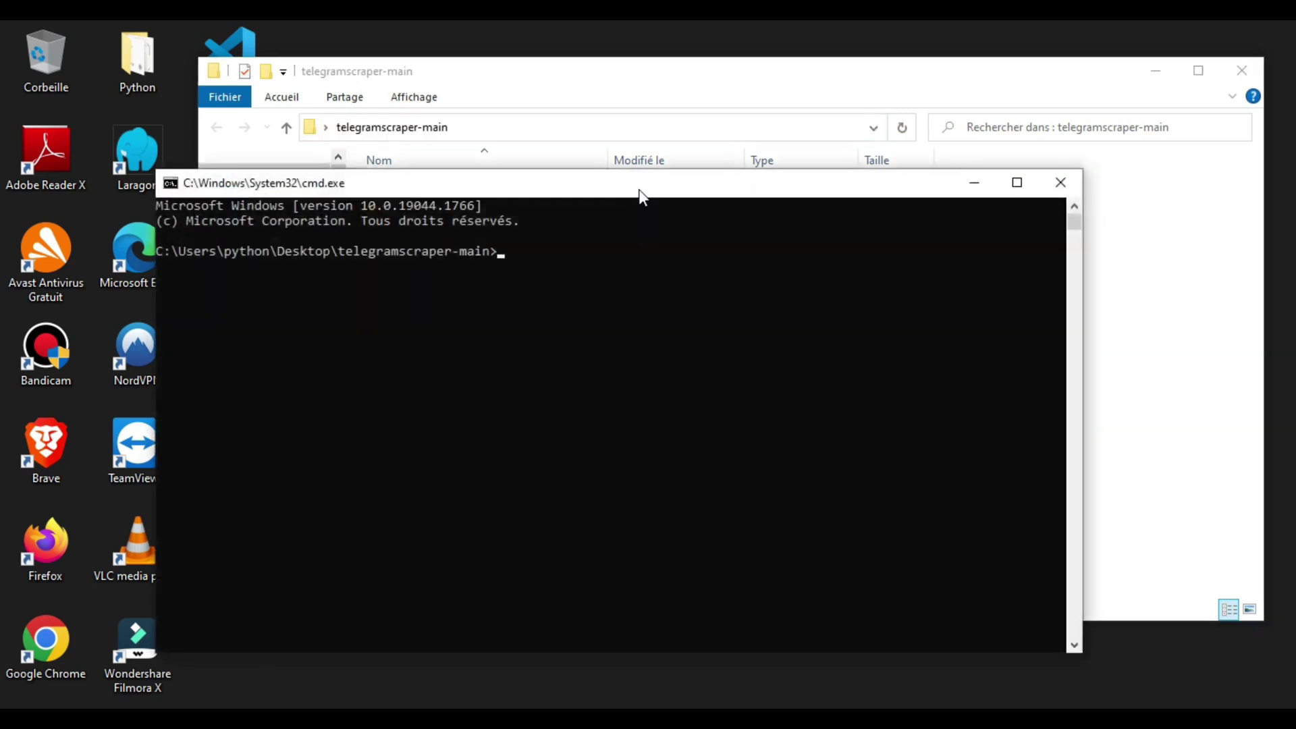
{"action": "left_click_drag", "start_coordinate": [642, 189], "coordinate": [756, 217]}
{"action": "left_click", "coordinate": [1088, 207]}
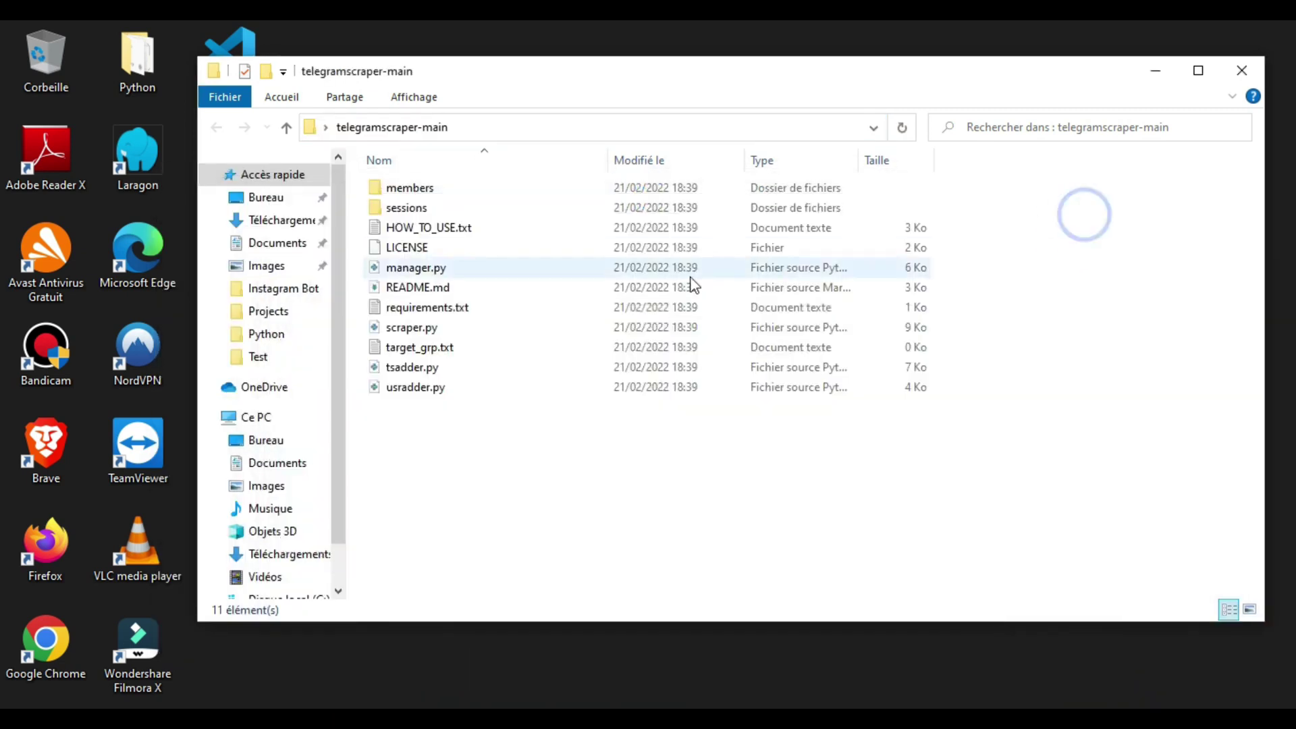
{"action": "double_click", "coordinate": [405, 291]}
{"action": "left_click_drag", "start_coordinate": [295, 158], "coordinate": [235, 158]}
{"action": "left_click_drag", "start_coordinate": [309, 193], "coordinate": [236, 193]}
Pip install telethon, keyboard, colorama and pyfiglet, then clear the console with cls.
{"action": "key", "text": "alt+Tab"}
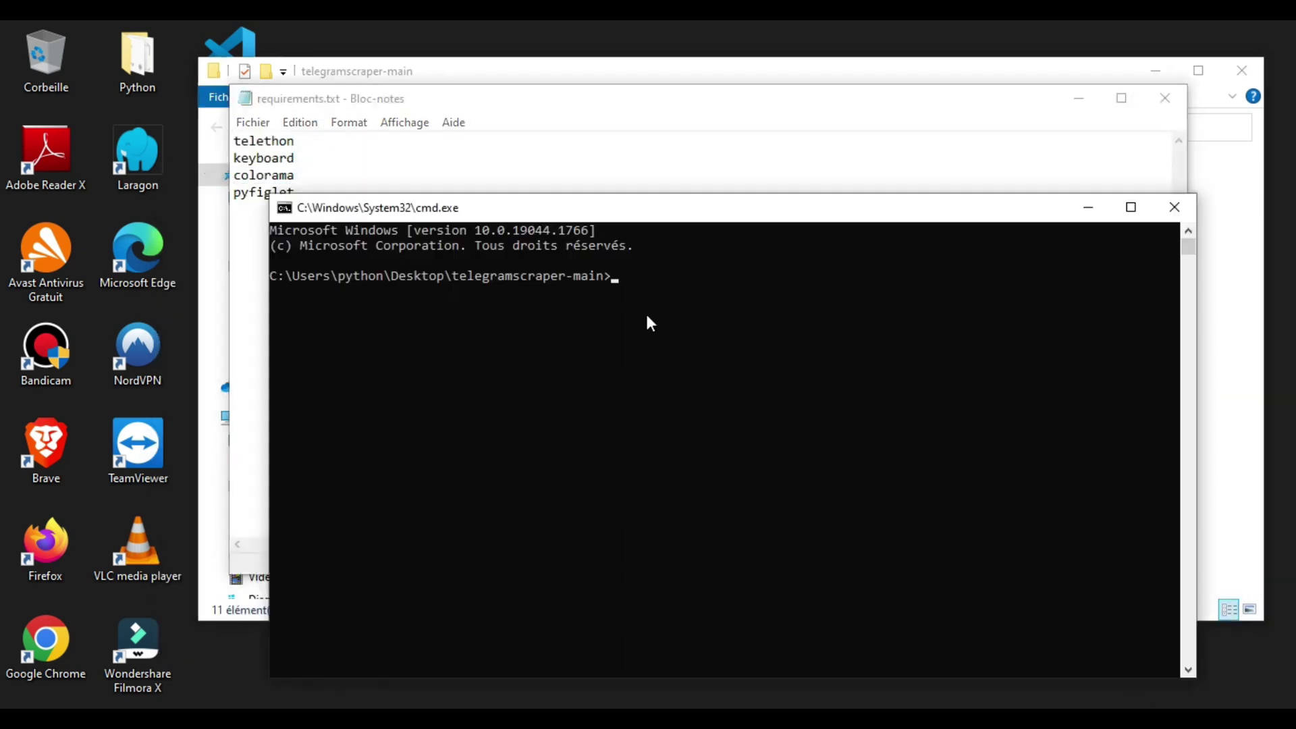
{"action": "type", "text": "pip install teletho"}
{"action": "type", "text": "n"}
{"action": "key", "text": "Return"}
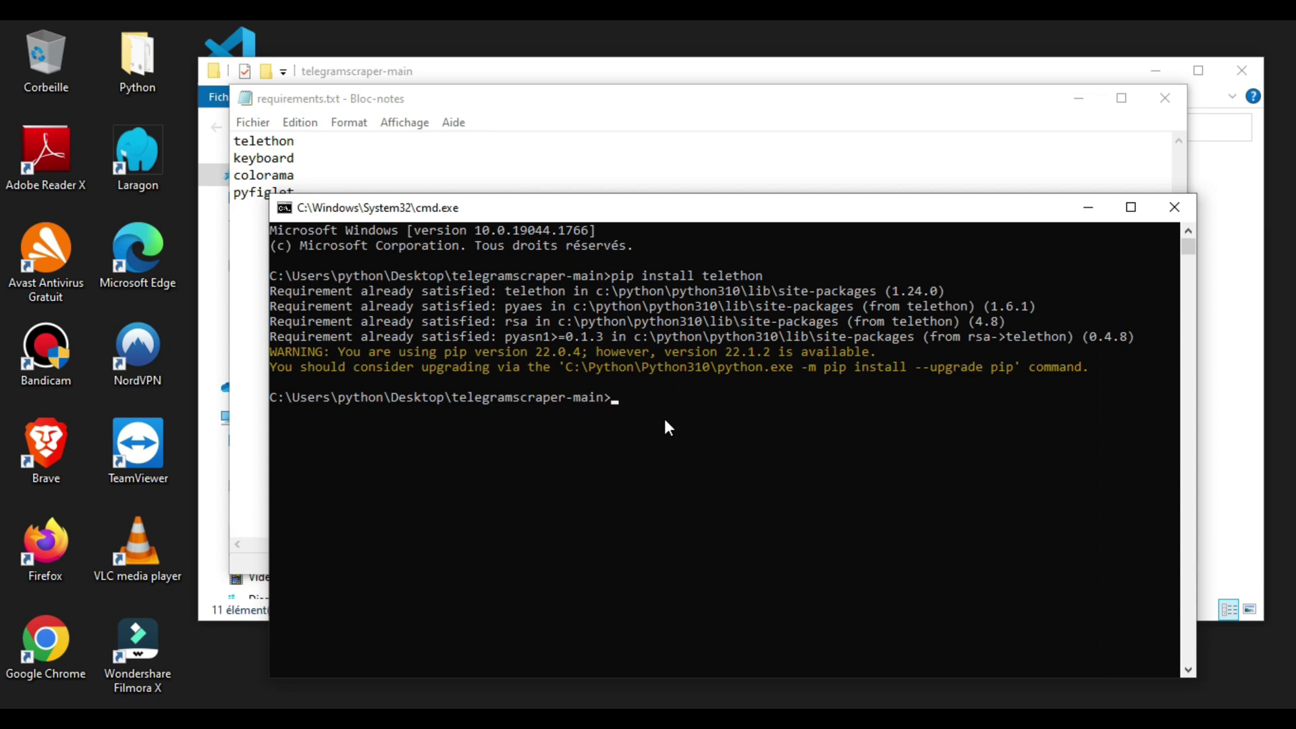
{"action": "type", "text": "pip install keyboard"}
{"action": "key", "text": "Return"}
{"action": "left_click_drag", "start_coordinate": [661, 197], "coordinate": [779, 144]}
{"action": "type", "text": "pip install colorama"}
{"action": "key", "text": "Return"}
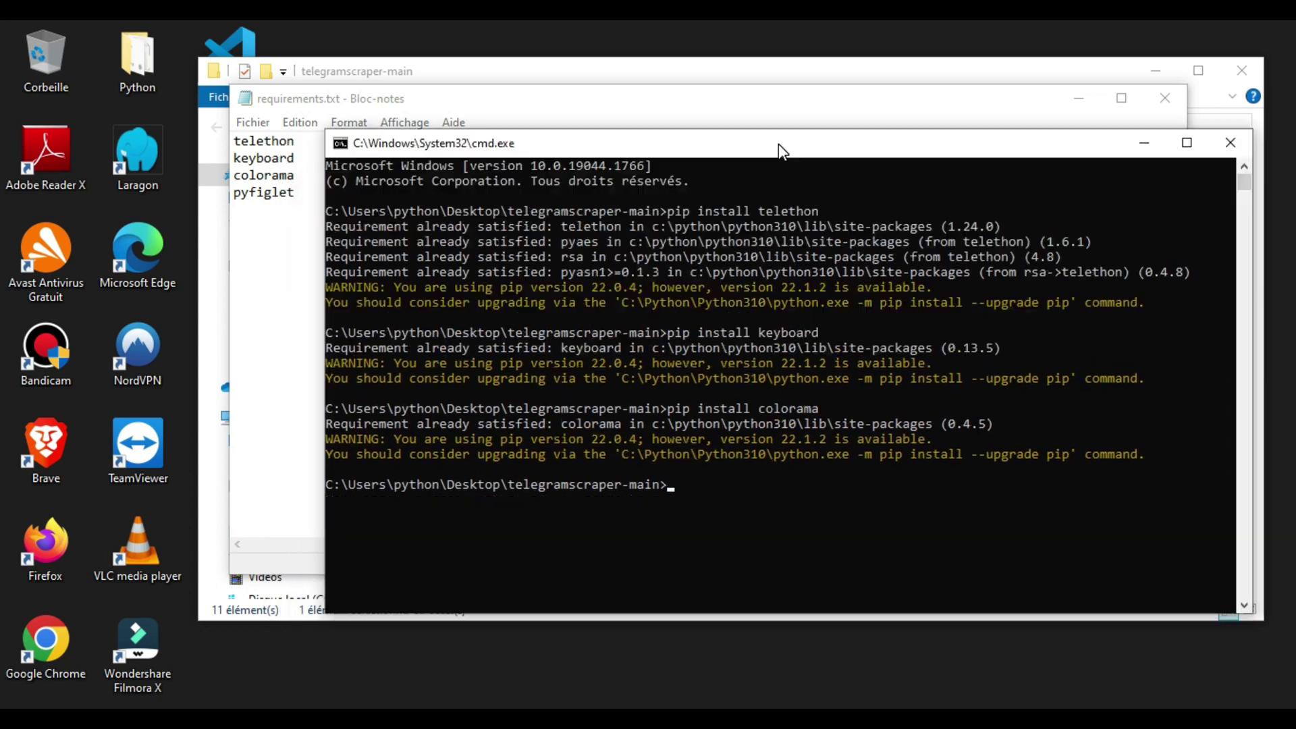
{"action": "type", "text": "pip install pyfiglet"}
{"action": "key", "text": "Return"}
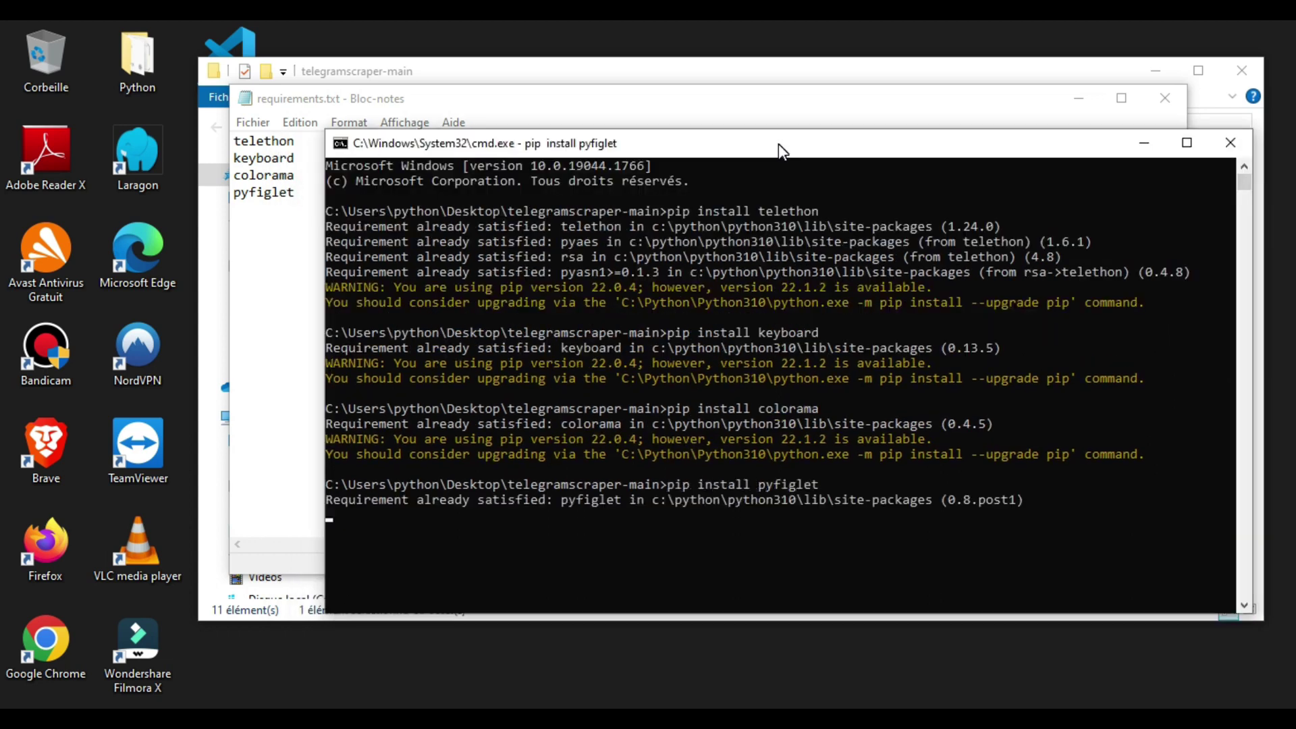
{"action": "type", "text": "cls"}
{"action": "key", "text": "Return"}
Close requirements.txt and read the instructions in HOW_TO_USE.txt.
{"action": "left_click", "coordinate": [1163, 98]}
{"action": "left_click", "coordinate": [1143, 142]}
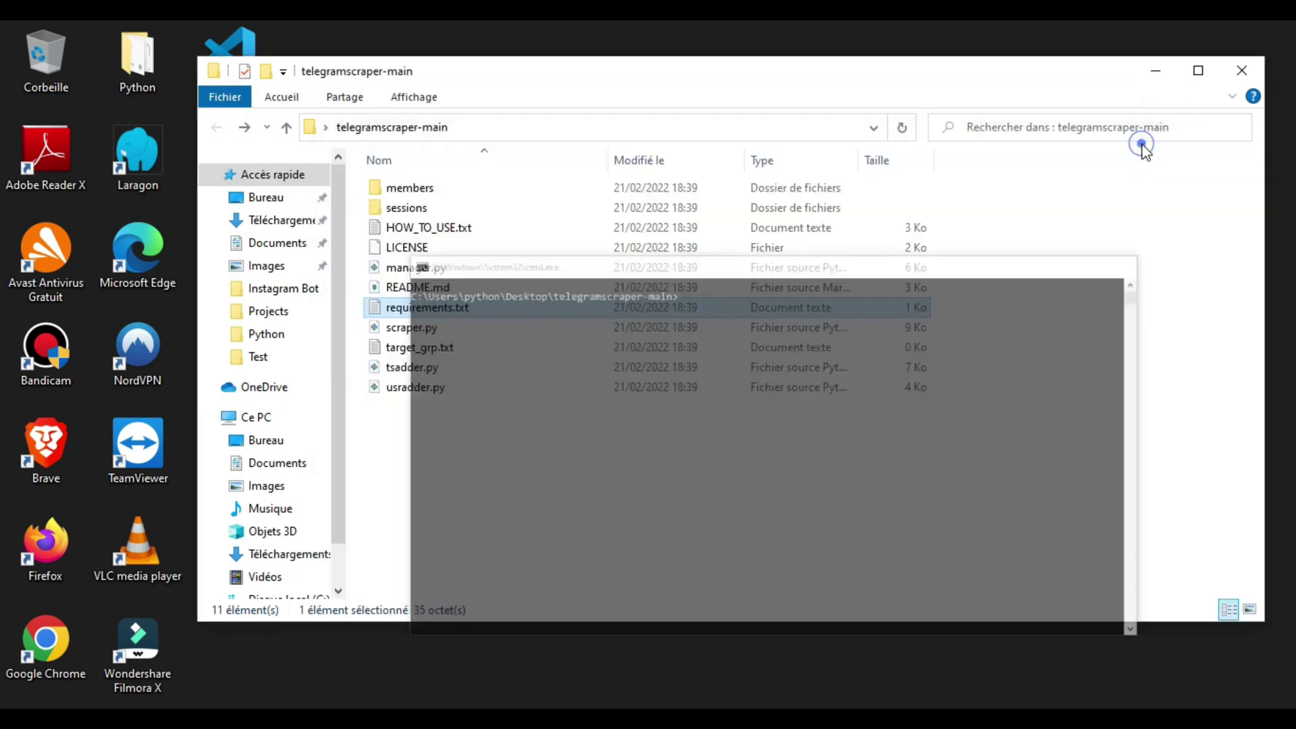
{"action": "double_click", "coordinate": [583, 223]}
{"action": "scroll", "coordinate": [634, 315], "scroll_direction": "down", "scroll_amount": 4}
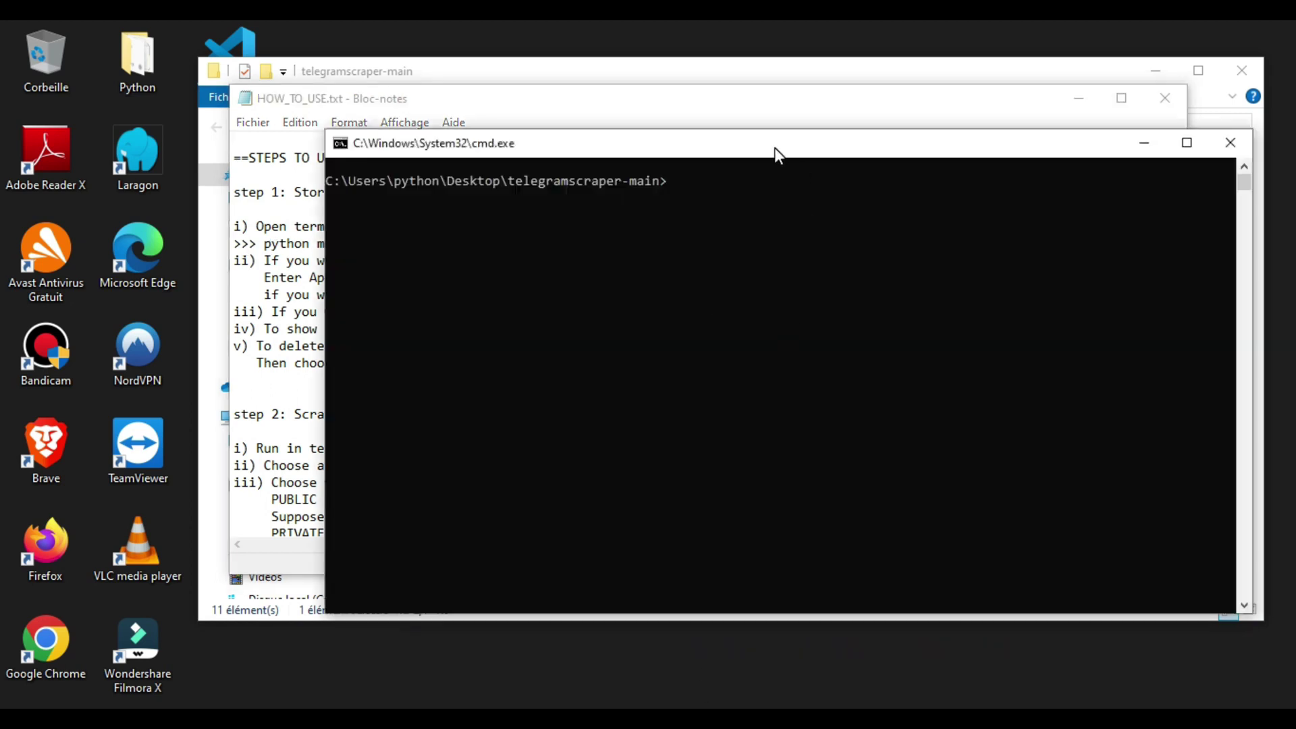
Run python manager.py and enter 1 to add new accounts.
{"action": "left_click_drag", "start_coordinate": [775, 148], "coordinate": [702, 148]}
{"action": "type", "text": "python manager."}
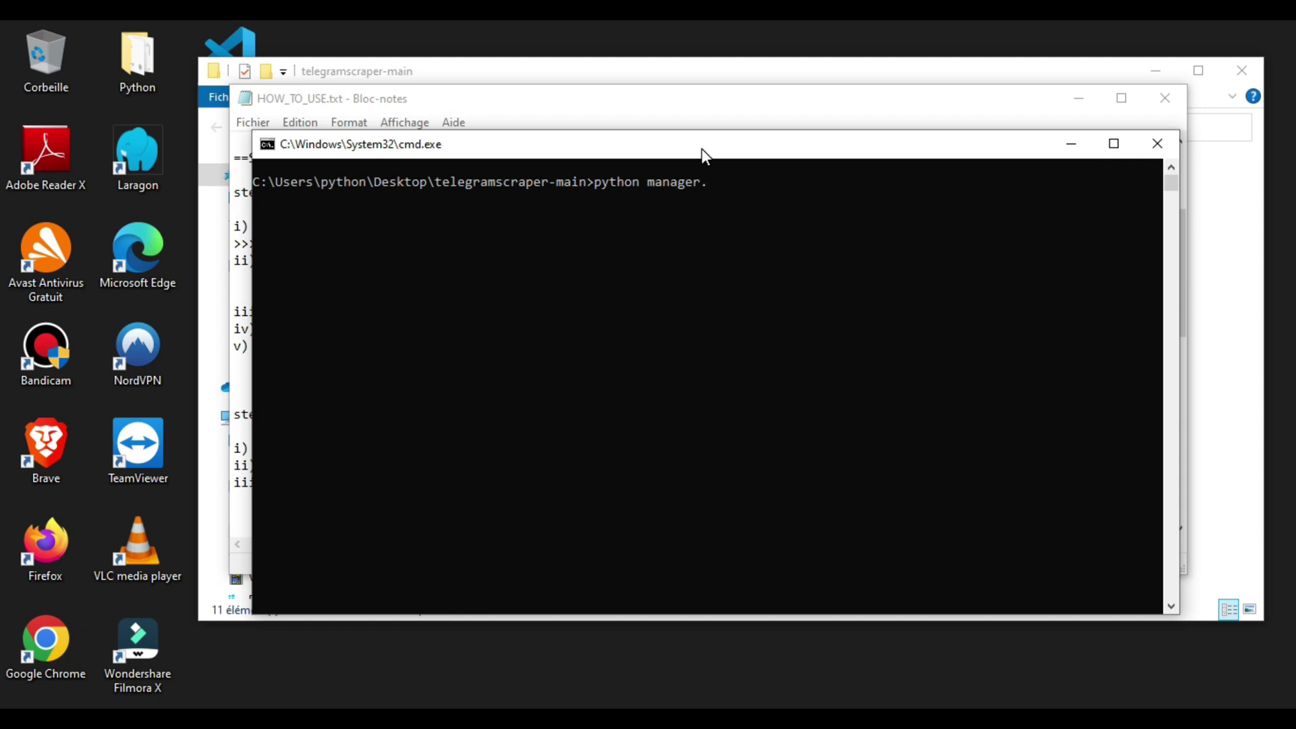
{"action": "type", "text": "py"}
{"action": "key", "text": "Return"}
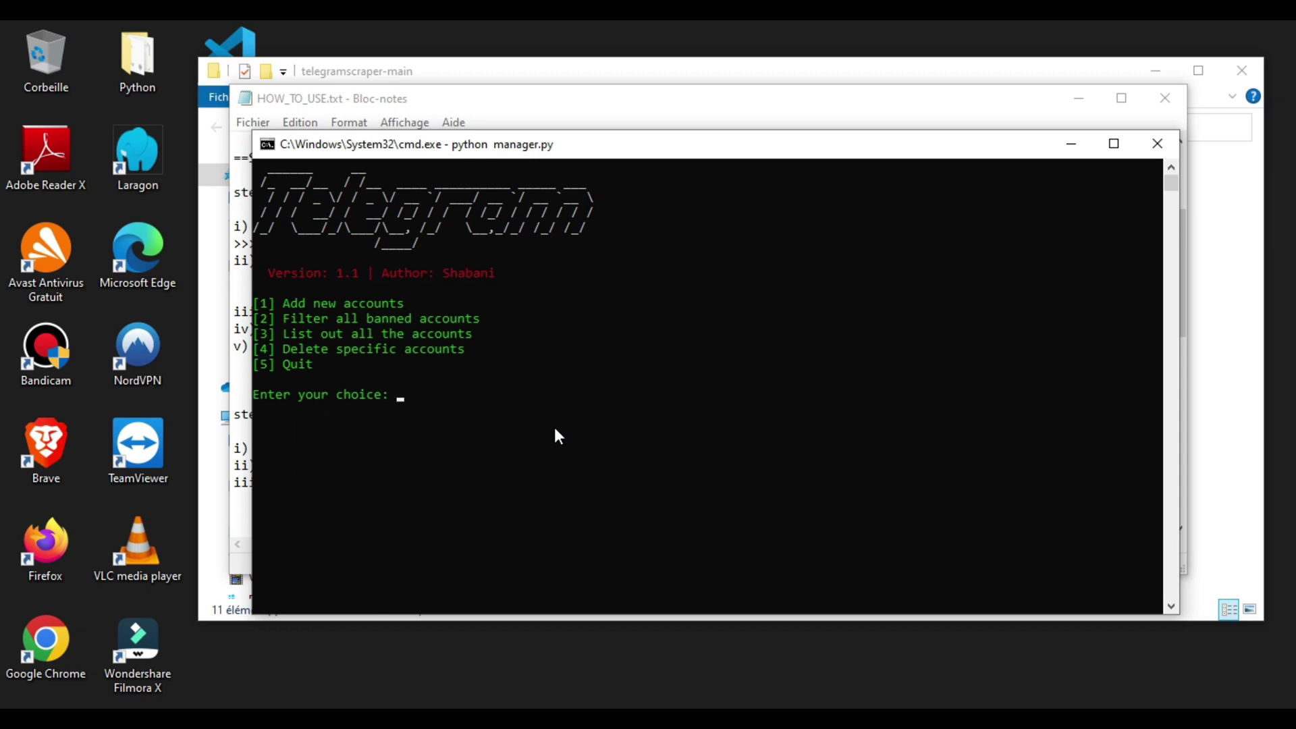
{"action": "type", "text": "1"}
{"action": "key", "text": "Return"}
Paste test192's api_id into manager.py and select the api_hash on the configuration page.
{"action": "key", "text": "alt+Tab"}
{"action": "key", "text": "ctrl+shift+Tab"}
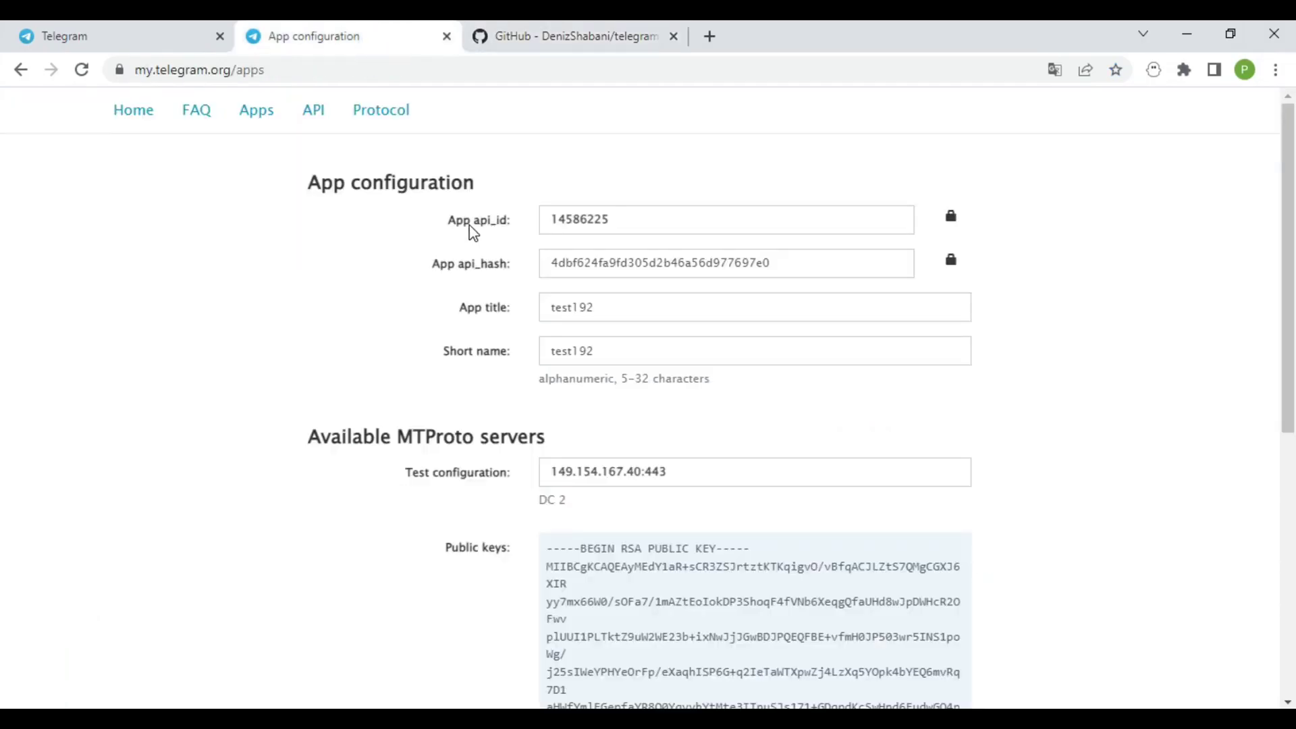
{"action": "left_click_drag", "start_coordinate": [628, 232], "coordinate": [552, 223]}
{"action": "key", "text": "ctrl+c"}
{"action": "key", "text": "alt+Tab"}
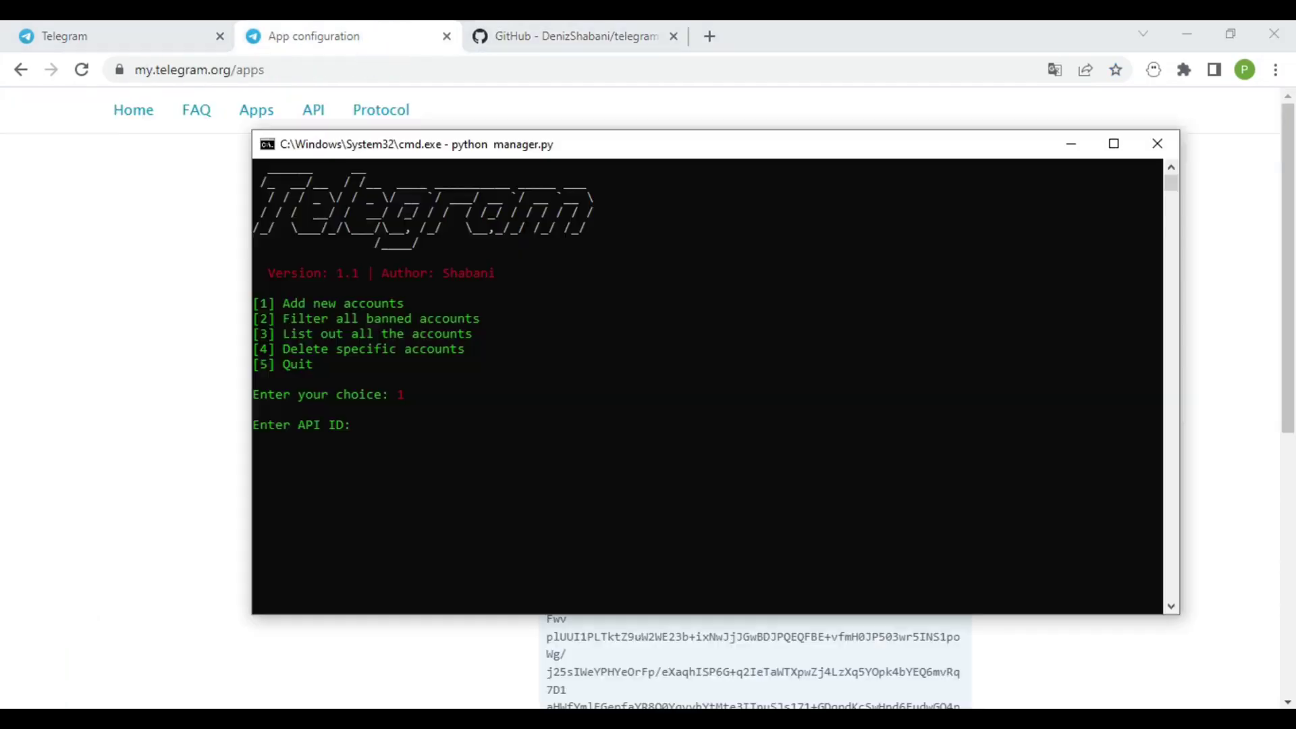
{"action": "key", "text": "ctrl+v"}
{"action": "key", "text": "Return"}
{"action": "left_click_drag", "start_coordinate": [945, 152], "coordinate": [970, 314]}
{"action": "left_click_drag", "start_coordinate": [784, 272], "coordinate": [543, 278]}
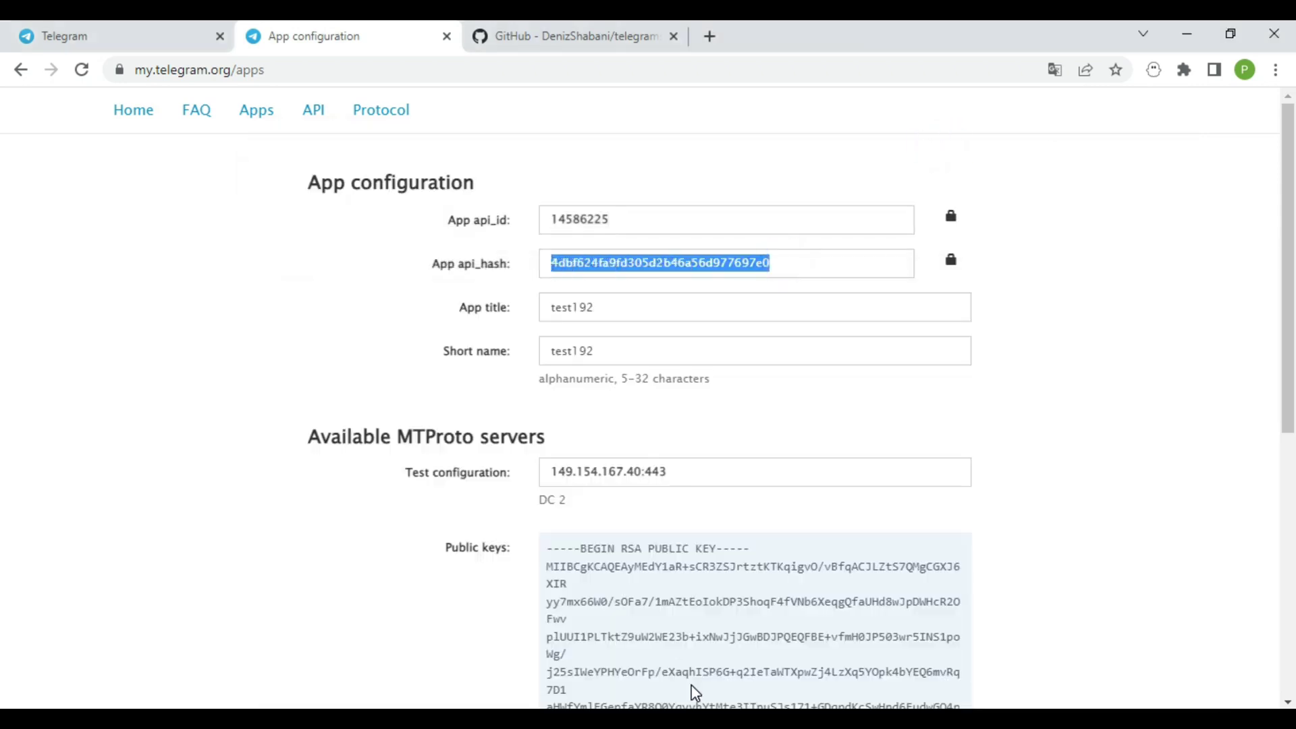
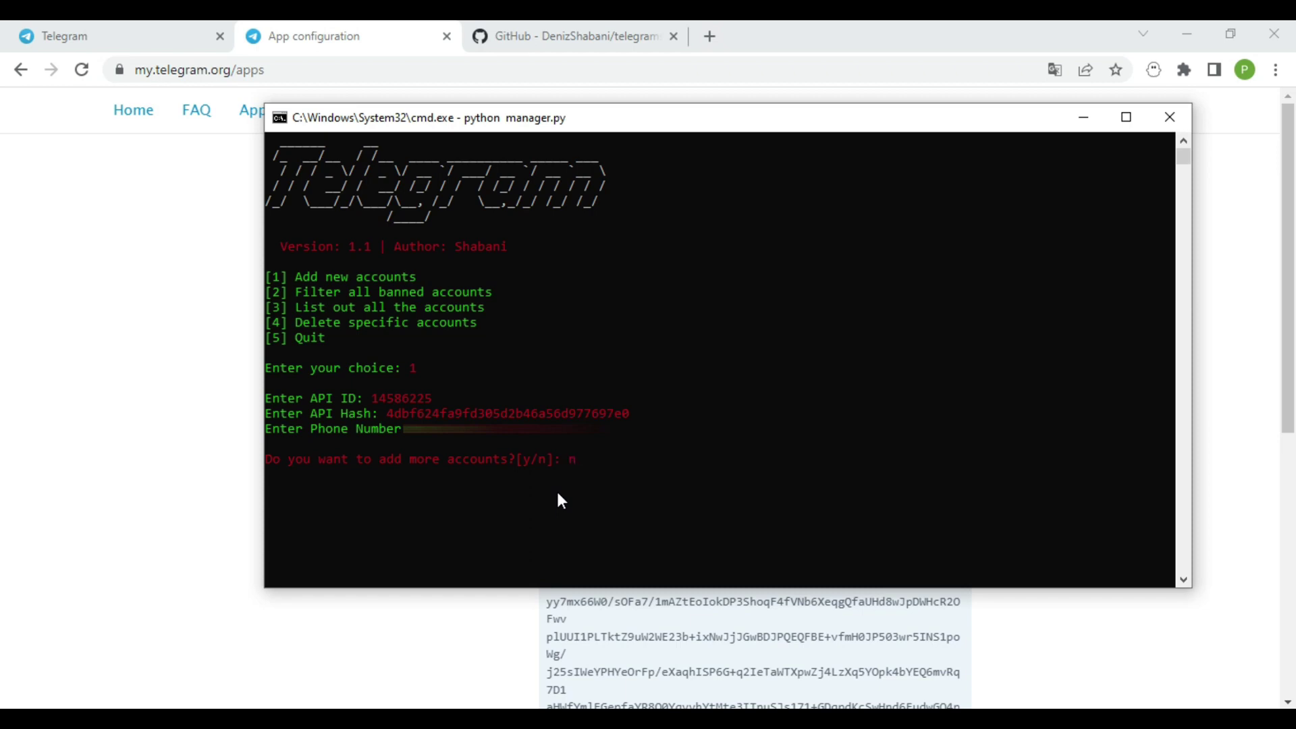
Decline adding more accounts so the single configured account is saved to vars.txt.
{"action": "key", "text": "Return"}
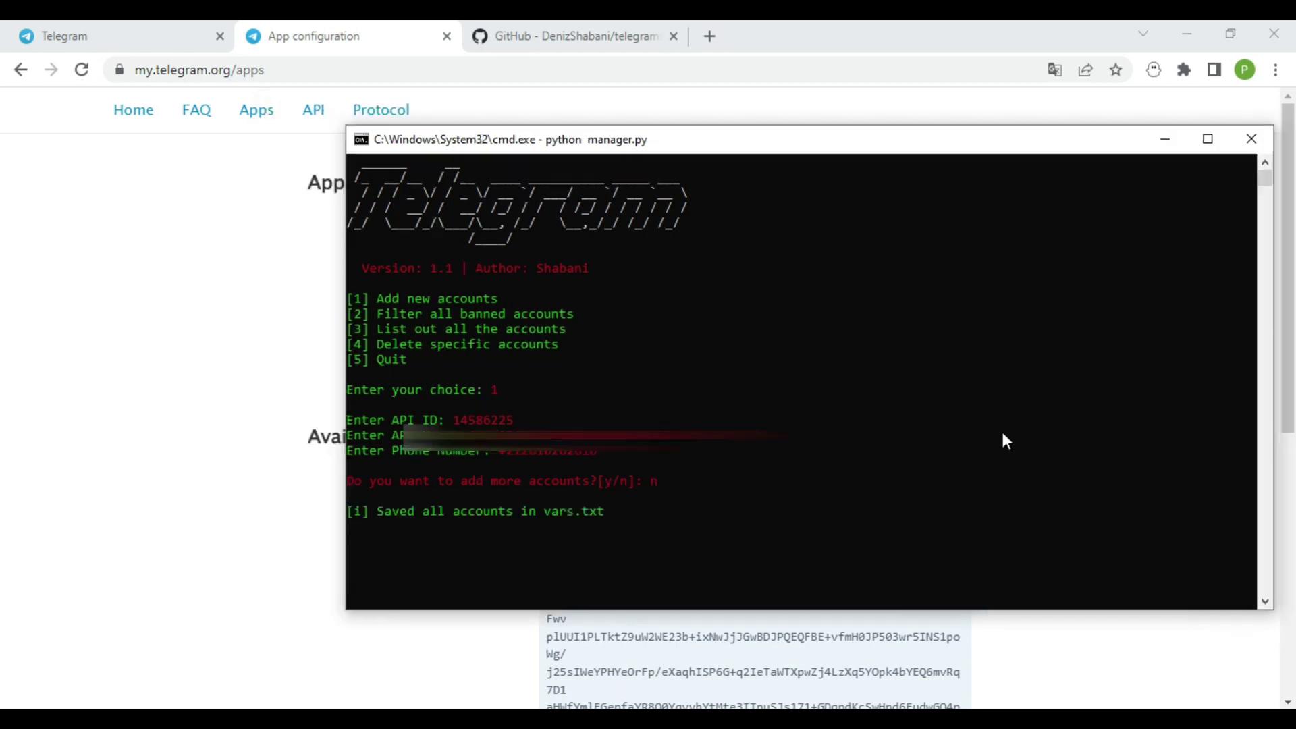
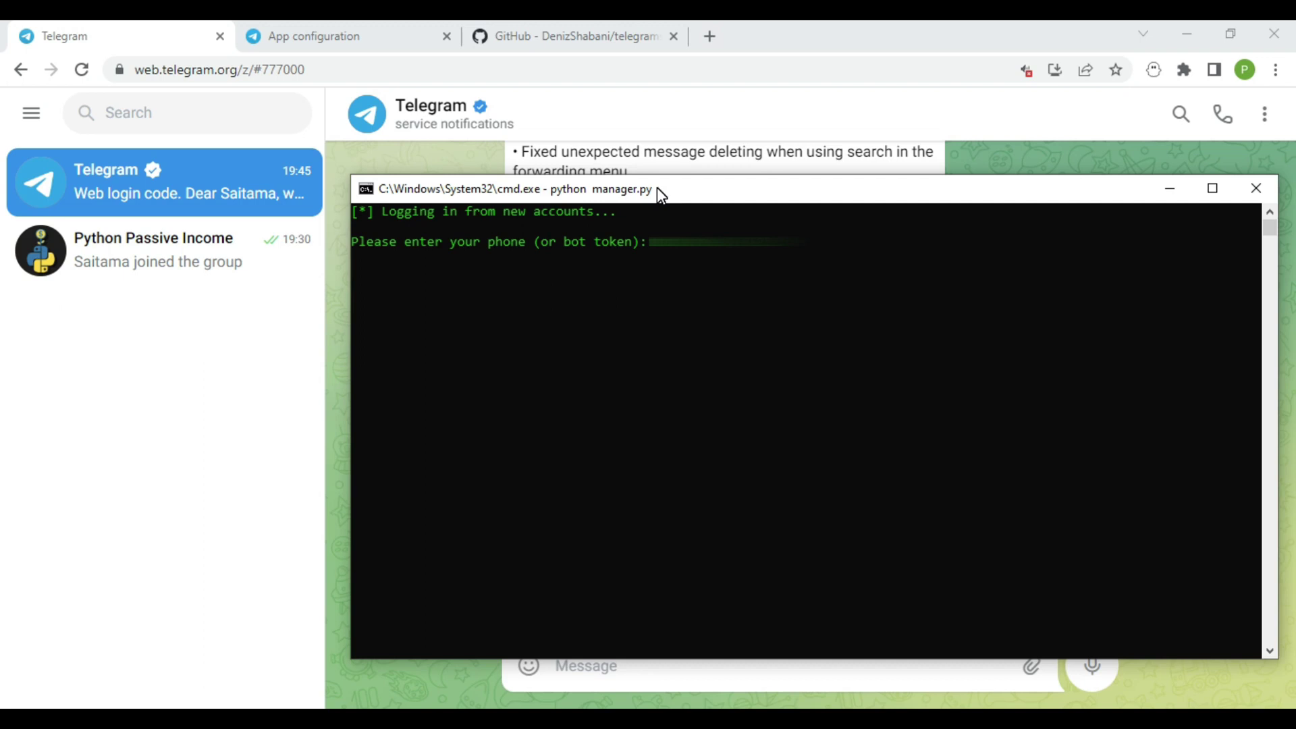
Submit the phone number to manager.py, then view the Telegram chat showing the new login code.
{"action": "key", "text": "Return"}
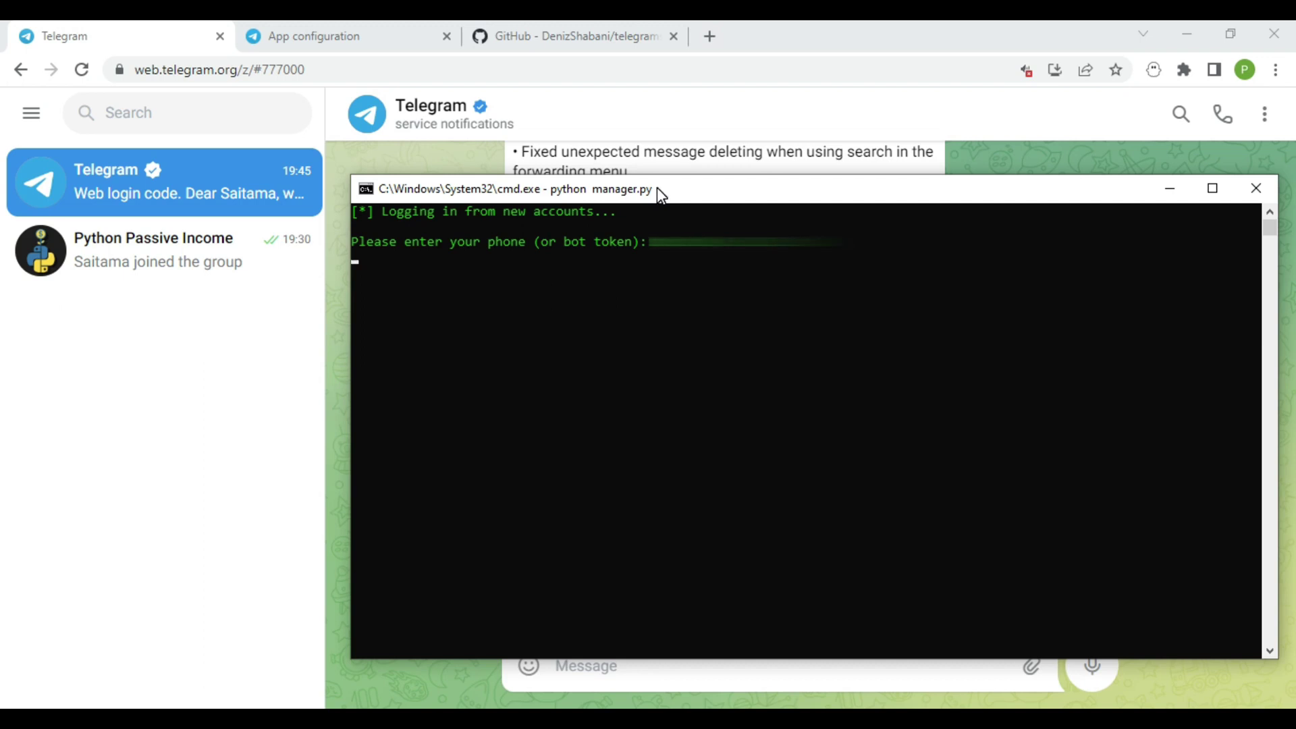
{"action": "left_click", "coordinate": [465, 158]}
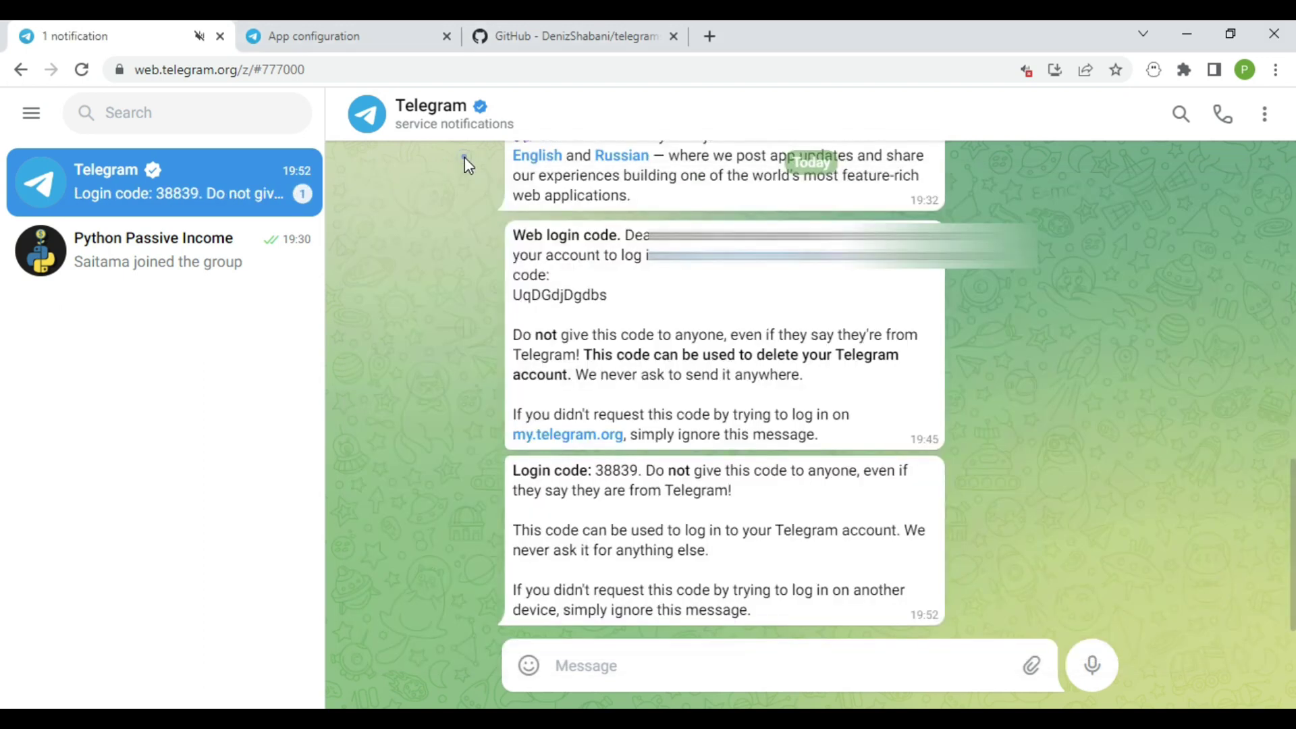
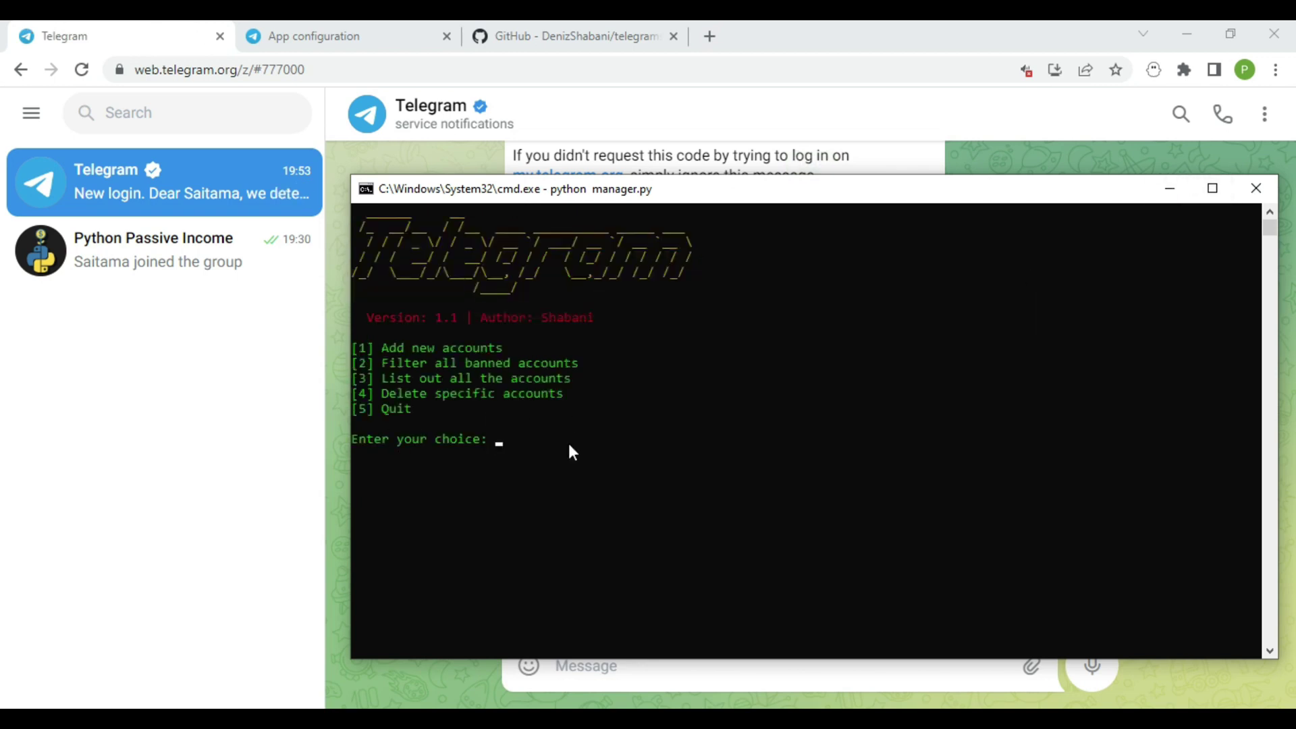
List the saved accounts with option 3, then quit the account manager.
{"action": "type", "text": "3"}
{"action": "key", "text": "Return"}
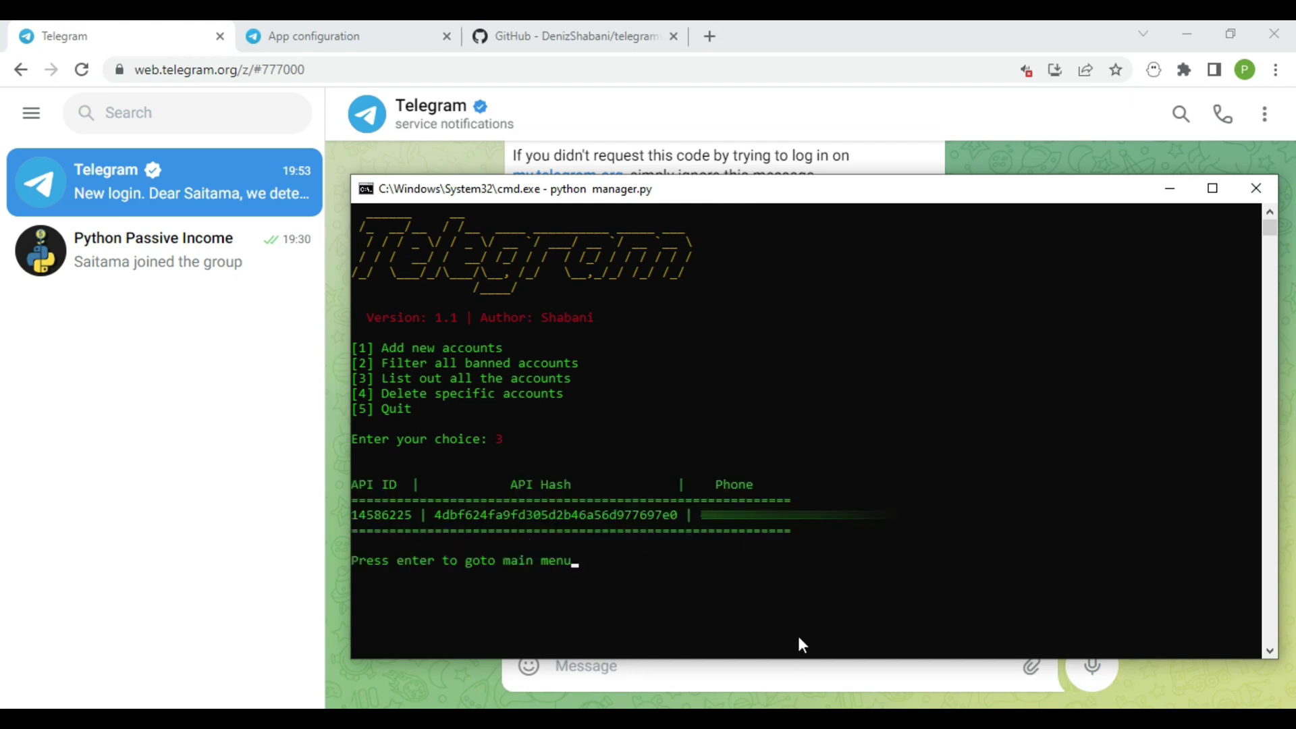
{"action": "key", "text": "Return"}
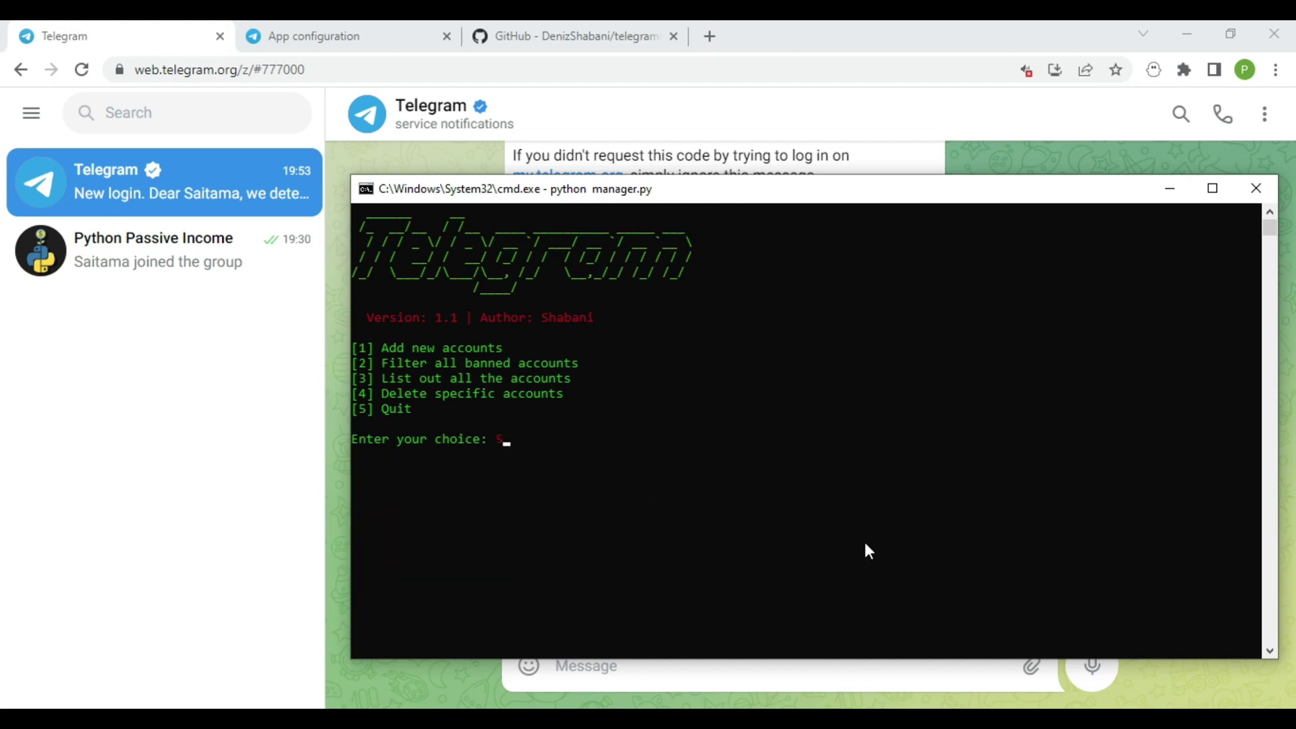
{"action": "key", "text": "Return"}
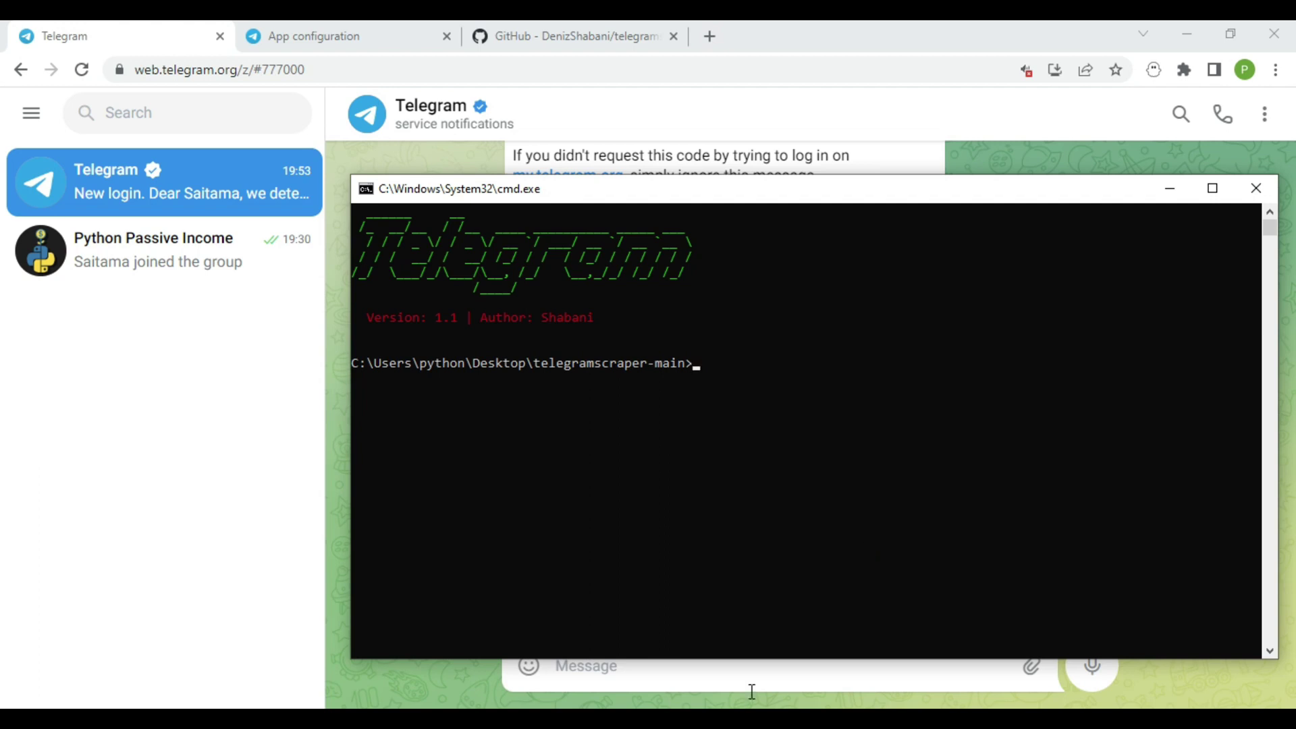
Check HOW_TO_USE.txt for the command, then run python scraper.py.
{"action": "left_click", "coordinate": [751, 716]}
{"action": "scroll", "coordinate": [766, 442], "scroll_direction": "down", "scroll_amount": 5}
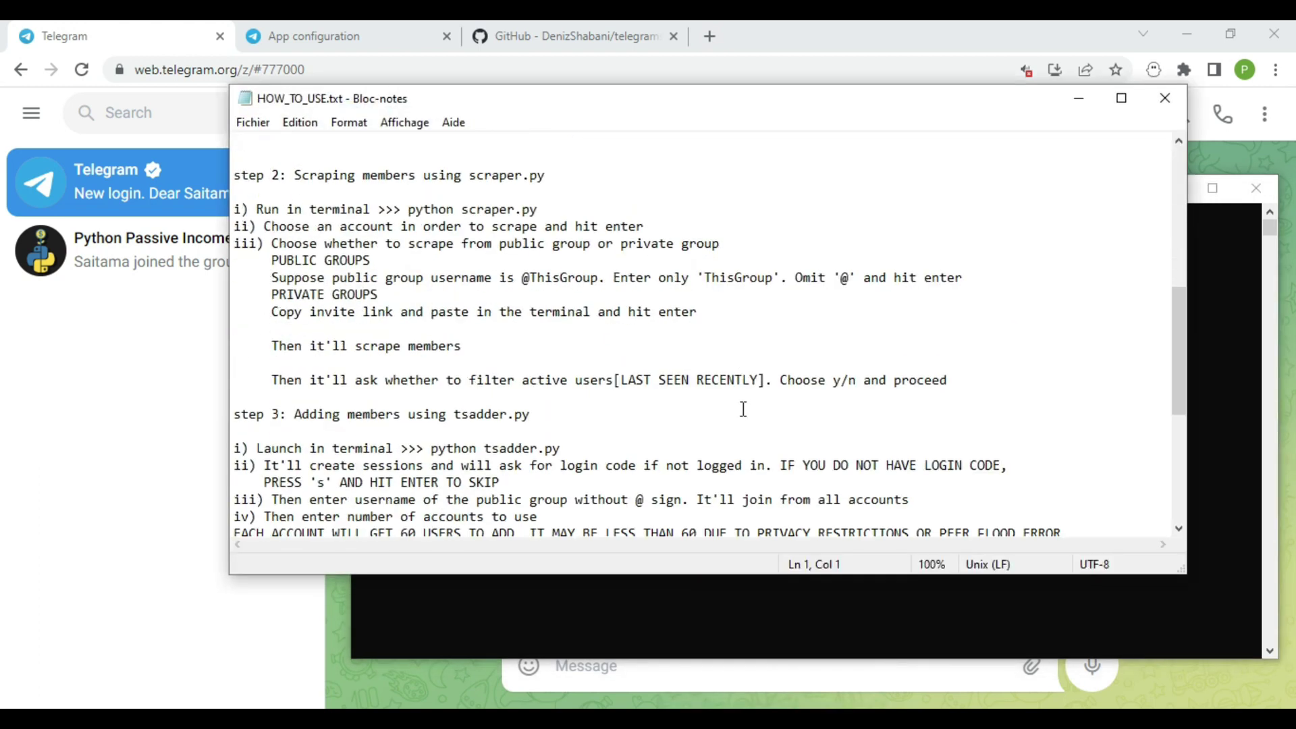
{"action": "scroll", "coordinate": [743, 407], "scroll_direction": "up", "scroll_amount": 5}
{"action": "scroll", "coordinate": [743, 407], "scroll_direction": "down", "scroll_amount": 2}
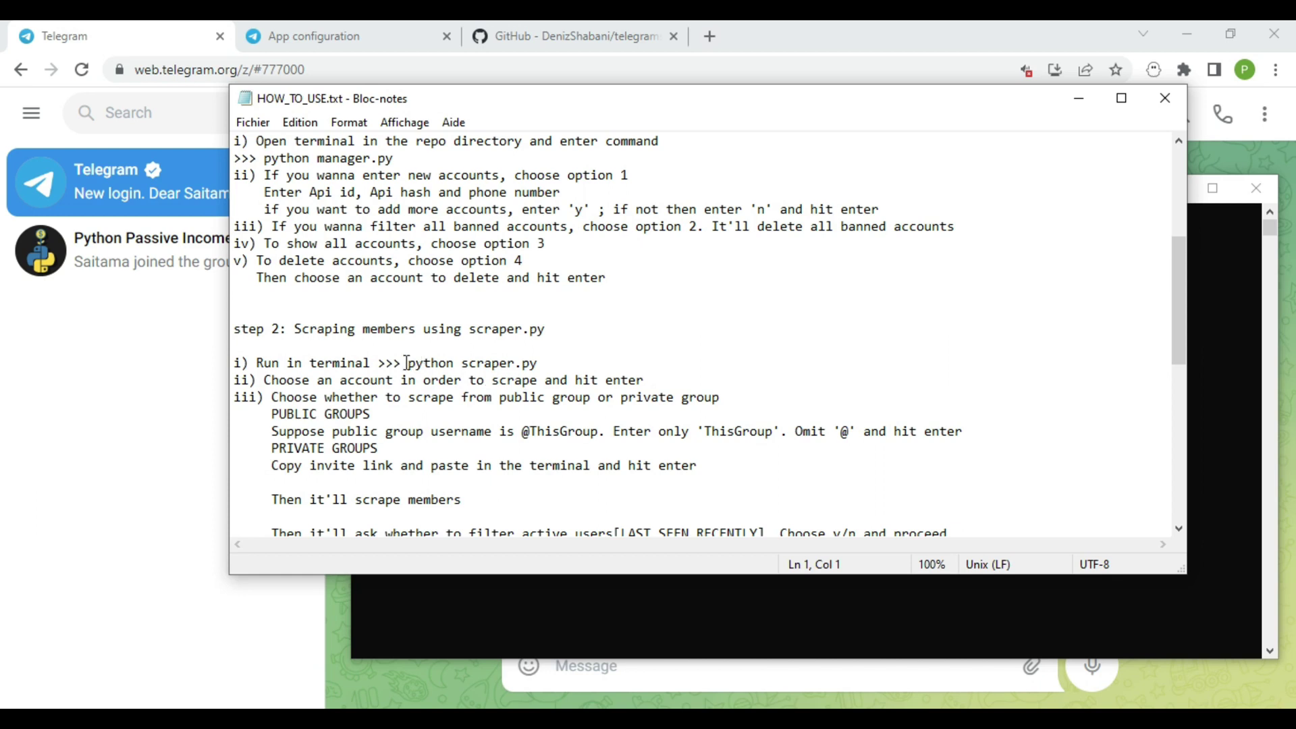
{"action": "left_click", "coordinate": [1078, 98]}
{"action": "type", "text": "pyt"}
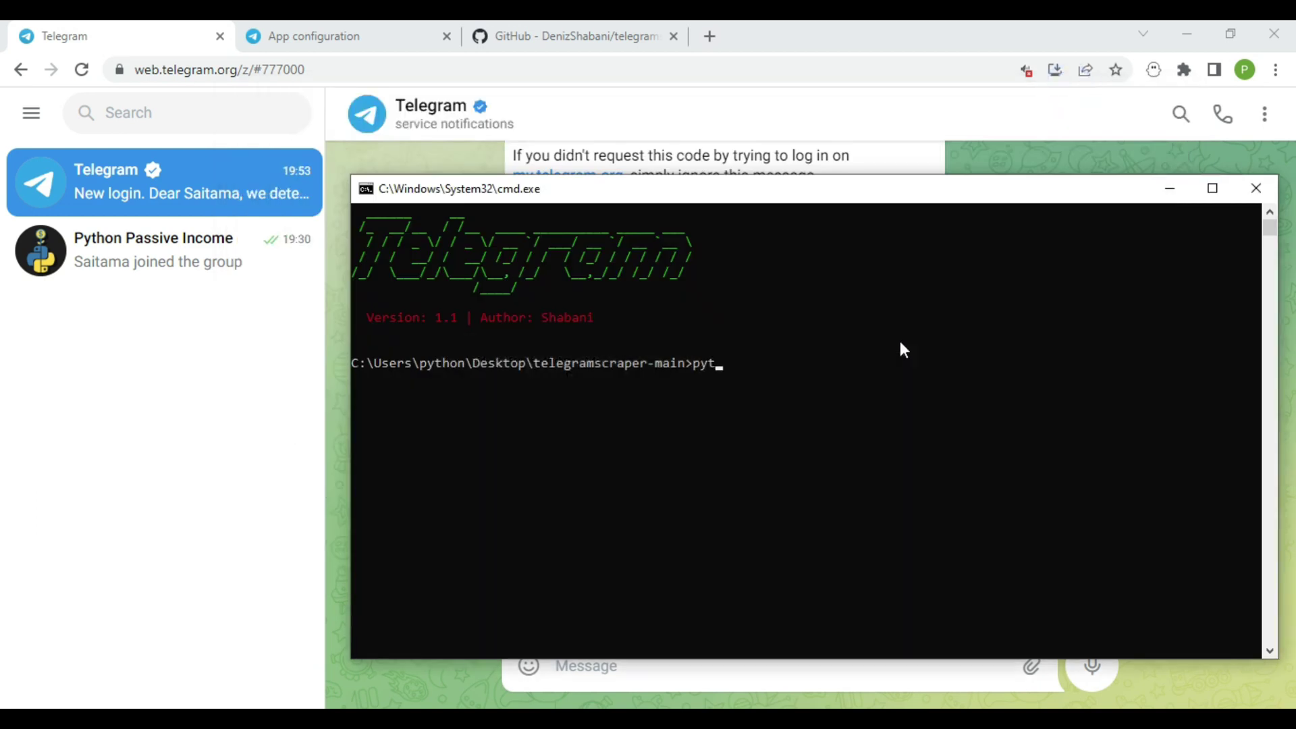
{"action": "type", "text": "hon scraper.py"}
{"action": "left_click", "coordinate": [767, 695]}
{"action": "key", "text": "Return"}
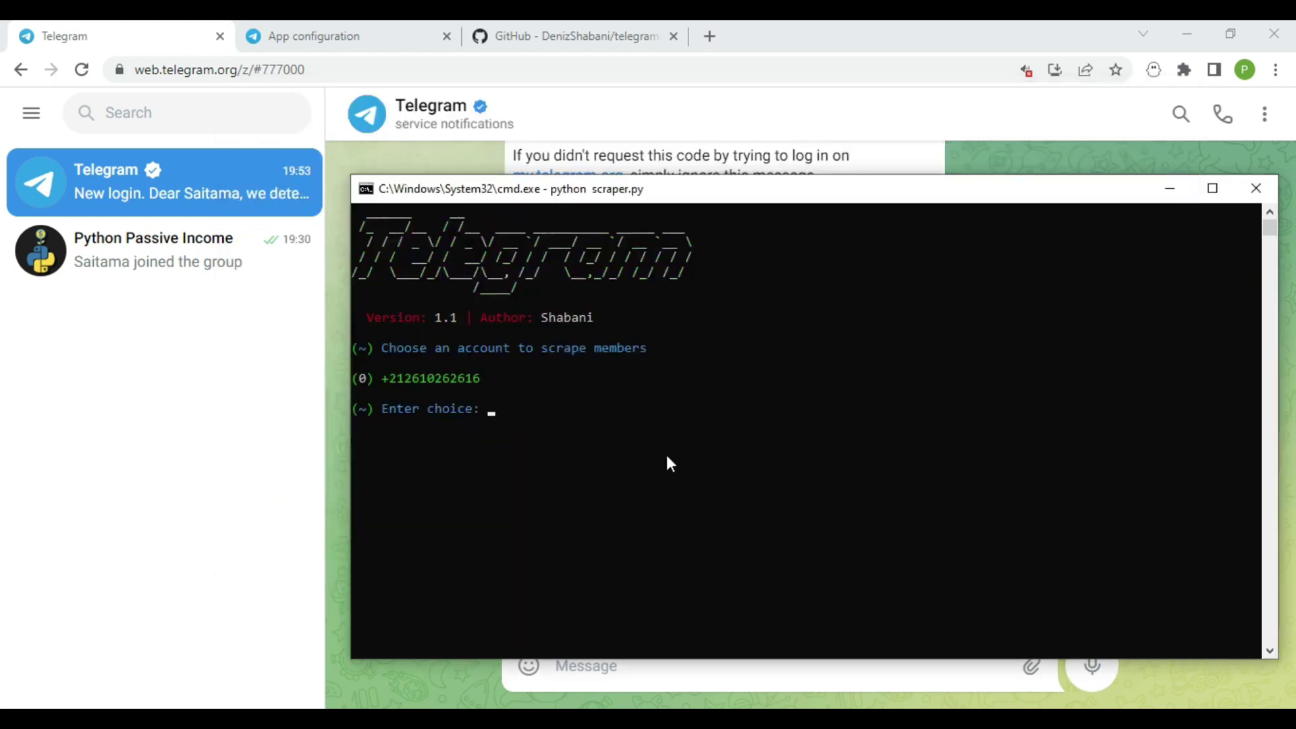
{"action": "left_click", "coordinate": [216, 109]}
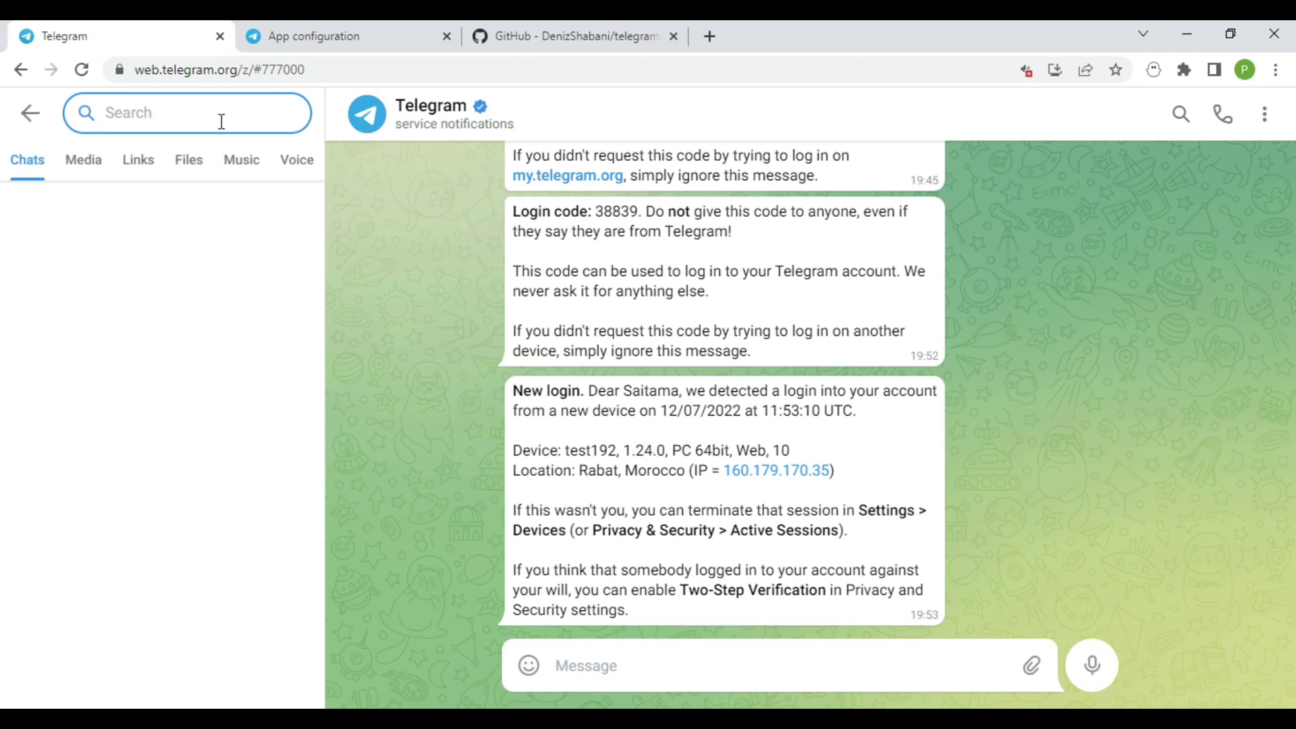
Search Telegram for 'python for' and open the Python for Beginners group.
{"action": "type", "text": "python"}
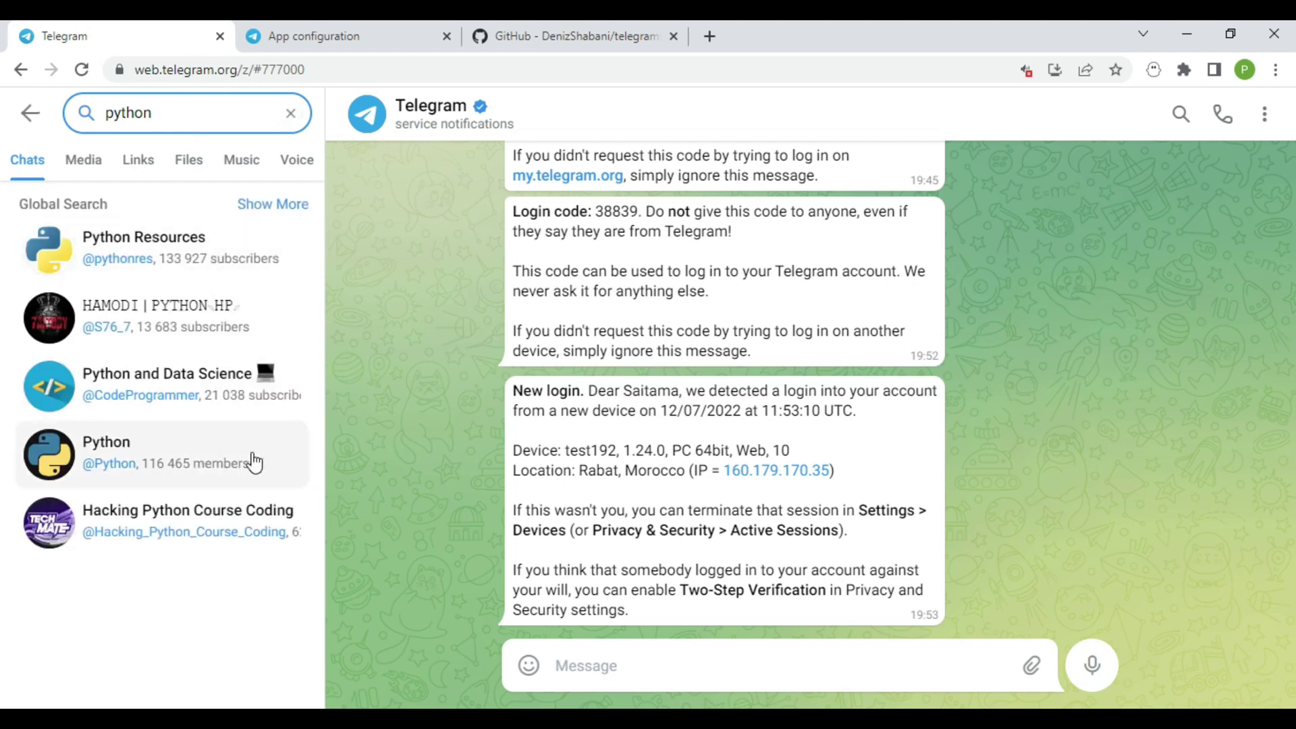
{"action": "left_click", "coordinate": [229, 533]}
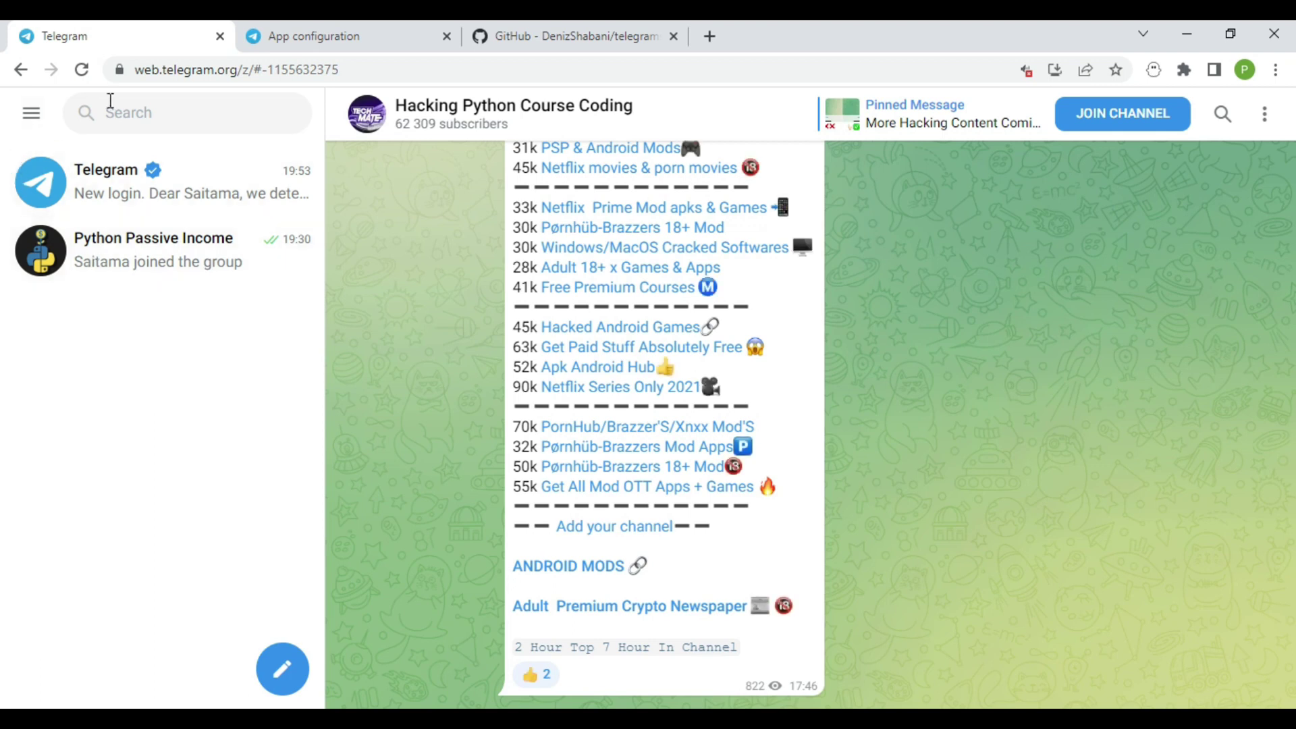
{"action": "left_click", "coordinate": [160, 116]}
{"action": "type", "text": "python for"}
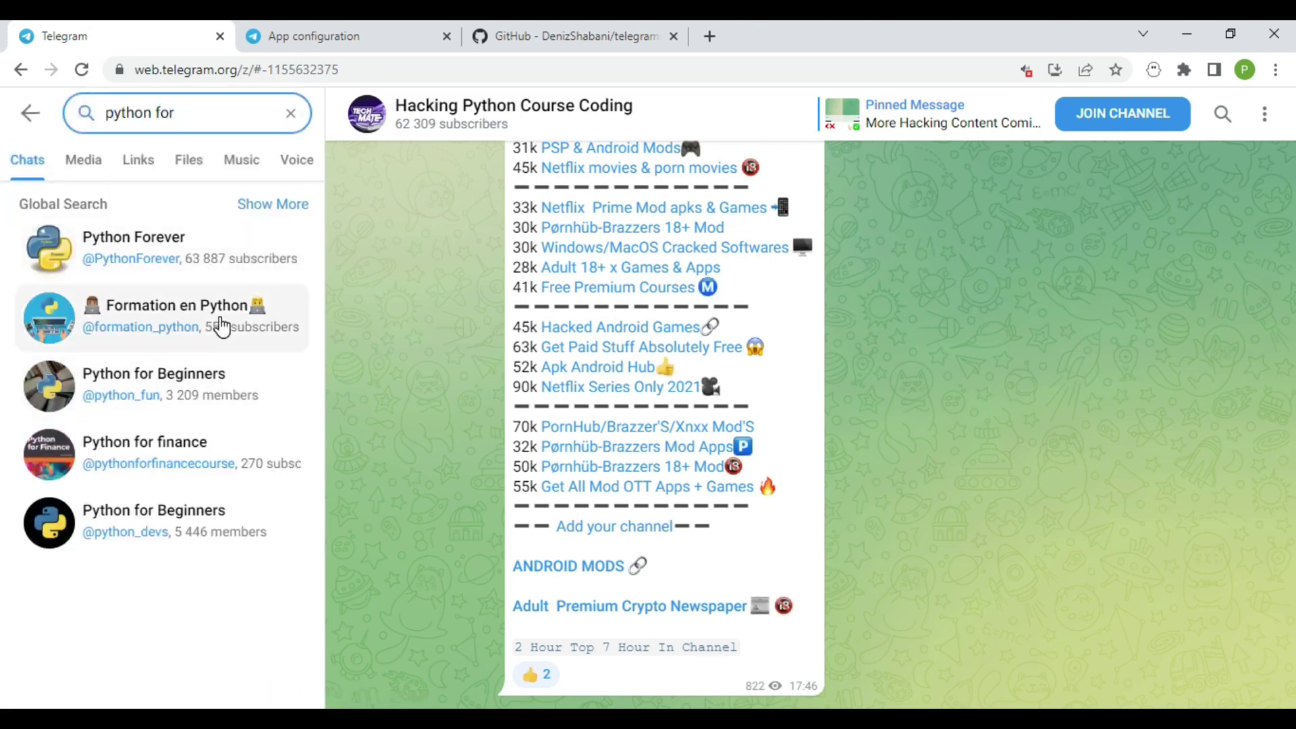
{"action": "left_click", "coordinate": [241, 392]}
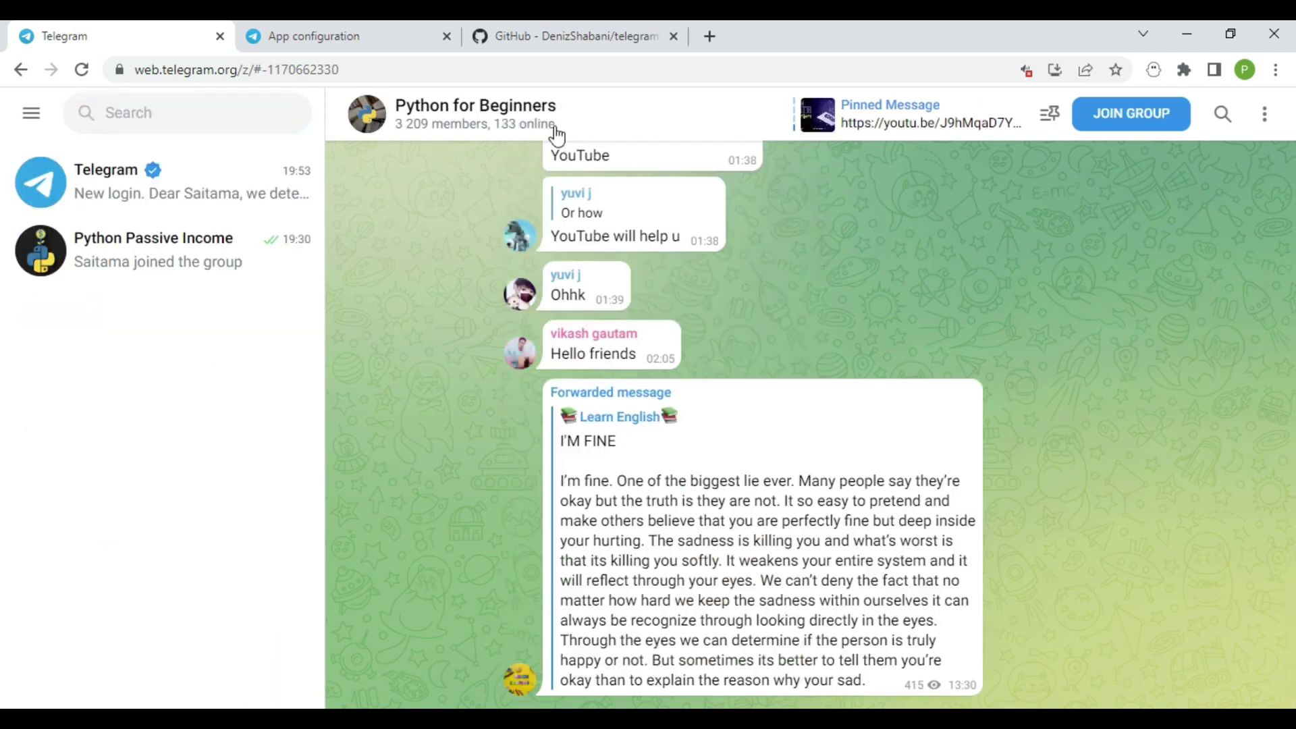
Open the group's profile and scroll through its Members list.
{"action": "left_click", "coordinate": [446, 114]}
{"action": "scroll", "coordinate": [1271, 472], "scroll_direction": "down", "scroll_amount": 5}
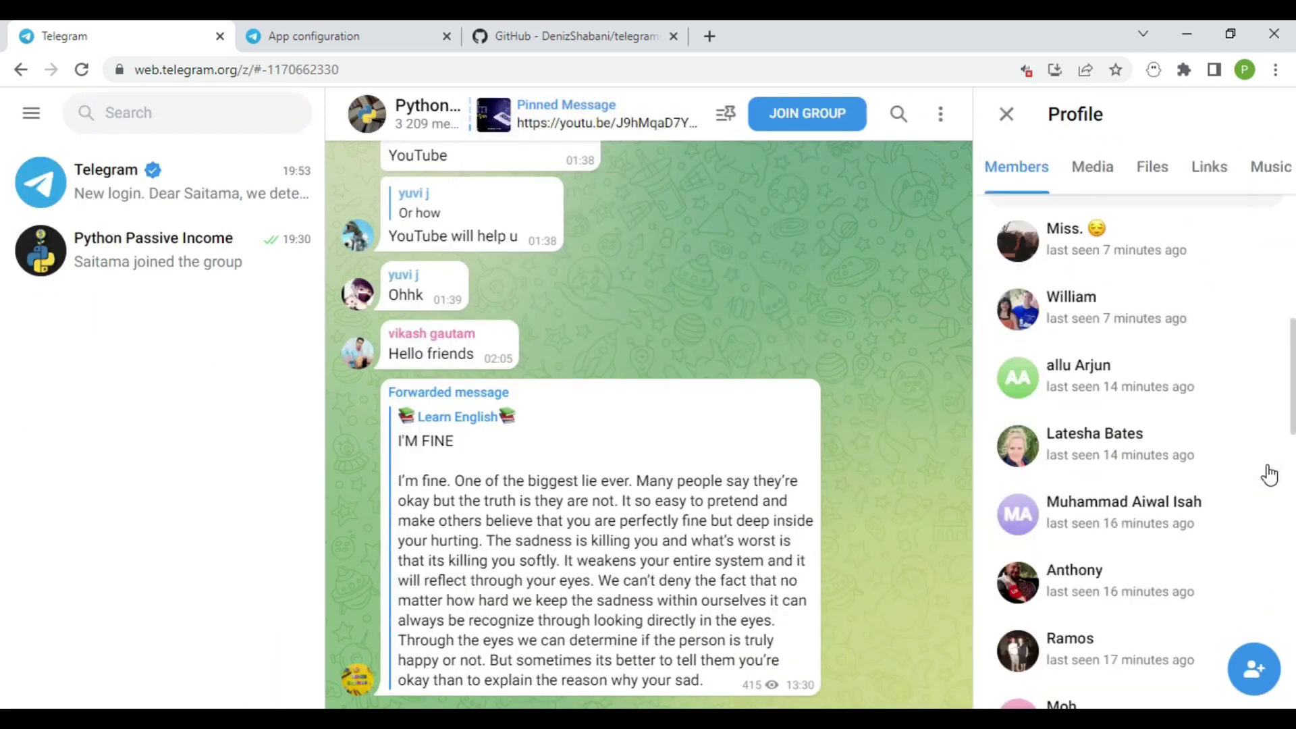
{"action": "scroll", "coordinate": [1165, 482], "scroll_direction": "down", "scroll_amount": 10}
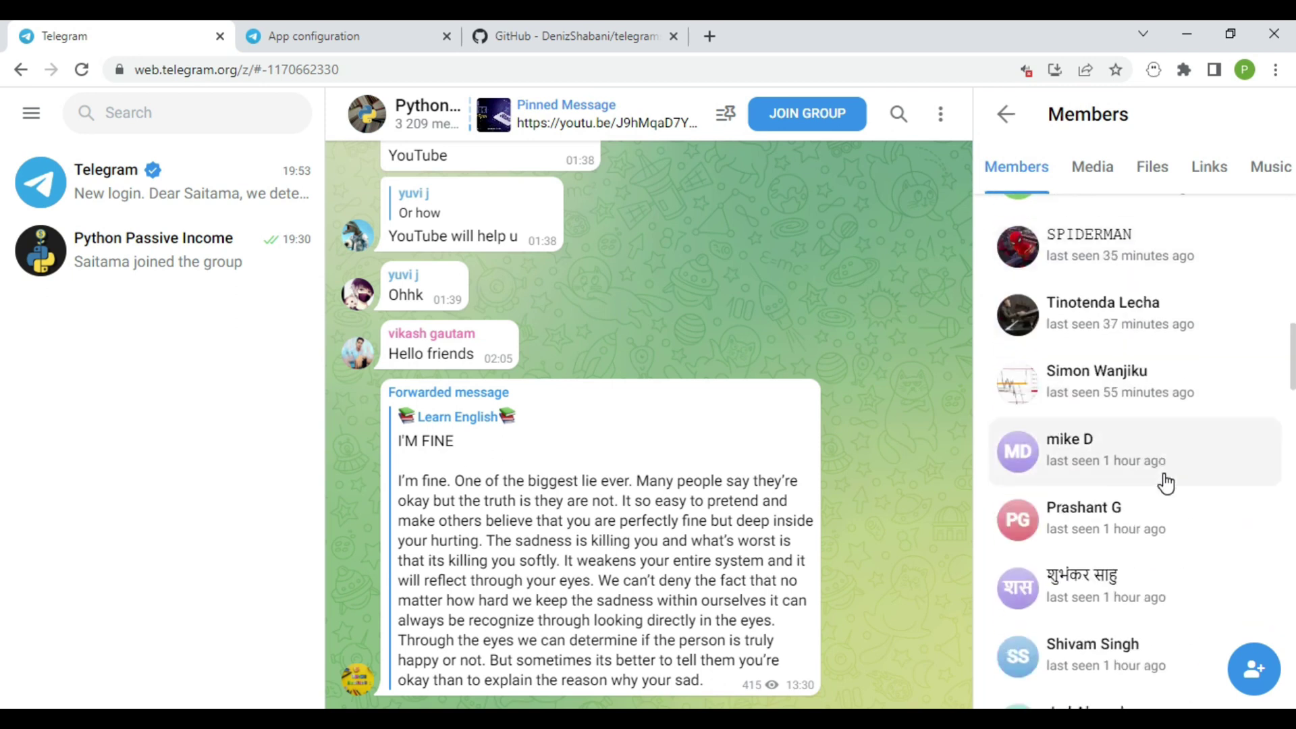
{"action": "scroll", "coordinate": [1165, 482], "scroll_direction": "up", "scroll_amount": 15}
{"action": "scroll", "coordinate": [1165, 483], "scroll_direction": "down", "scroll_amount": 8}
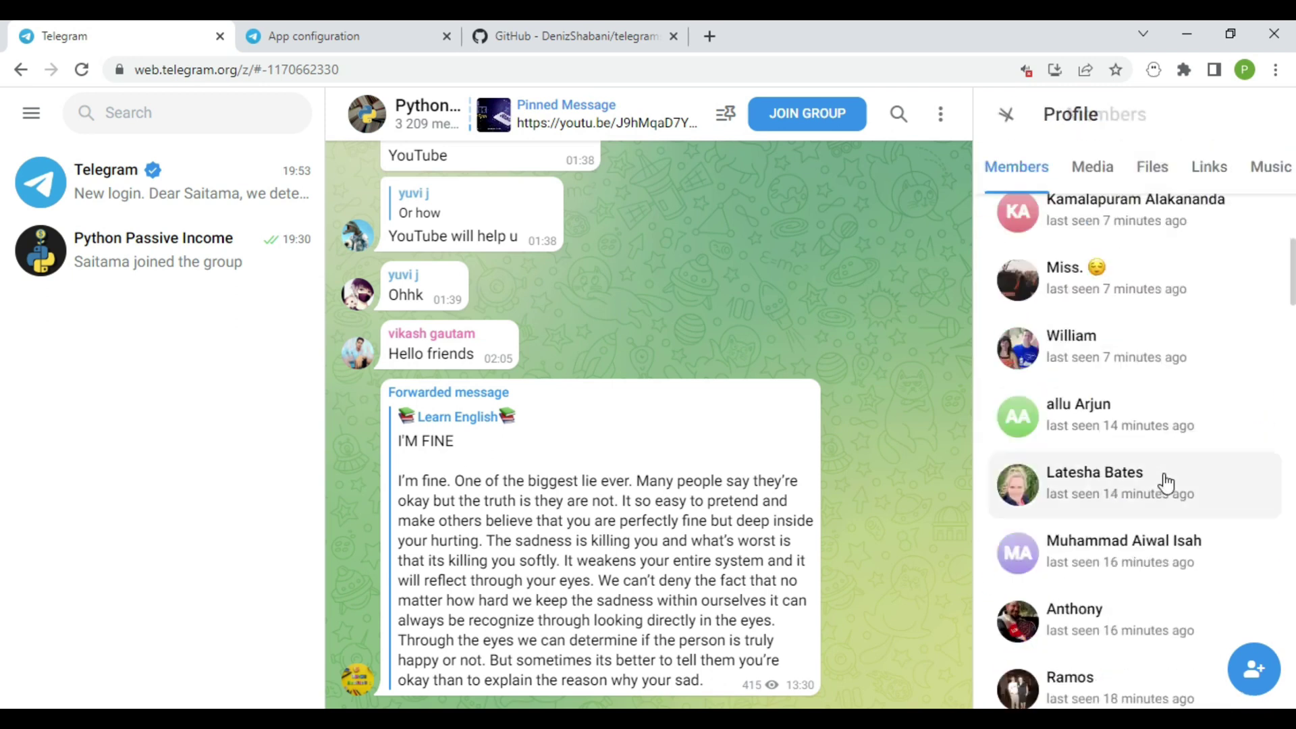
{"action": "scroll", "coordinate": [1166, 483], "scroll_direction": "up", "scroll_amount": 8}
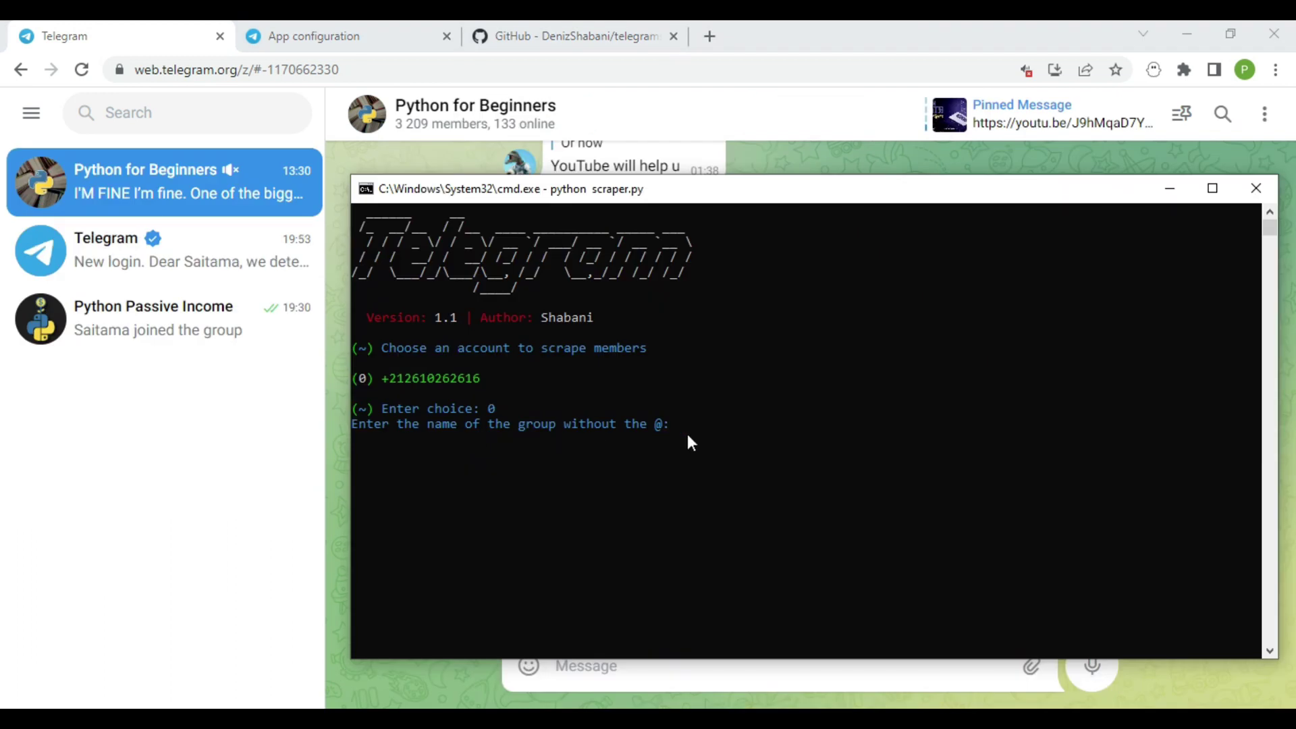
Look up the group's link name and enter python_fun at the scraper prompt.
{"action": "left_click", "coordinate": [520, 135]}
{"action": "scroll", "coordinate": [1134, 418], "scroll_direction": "down", "scroll_amount": 4}
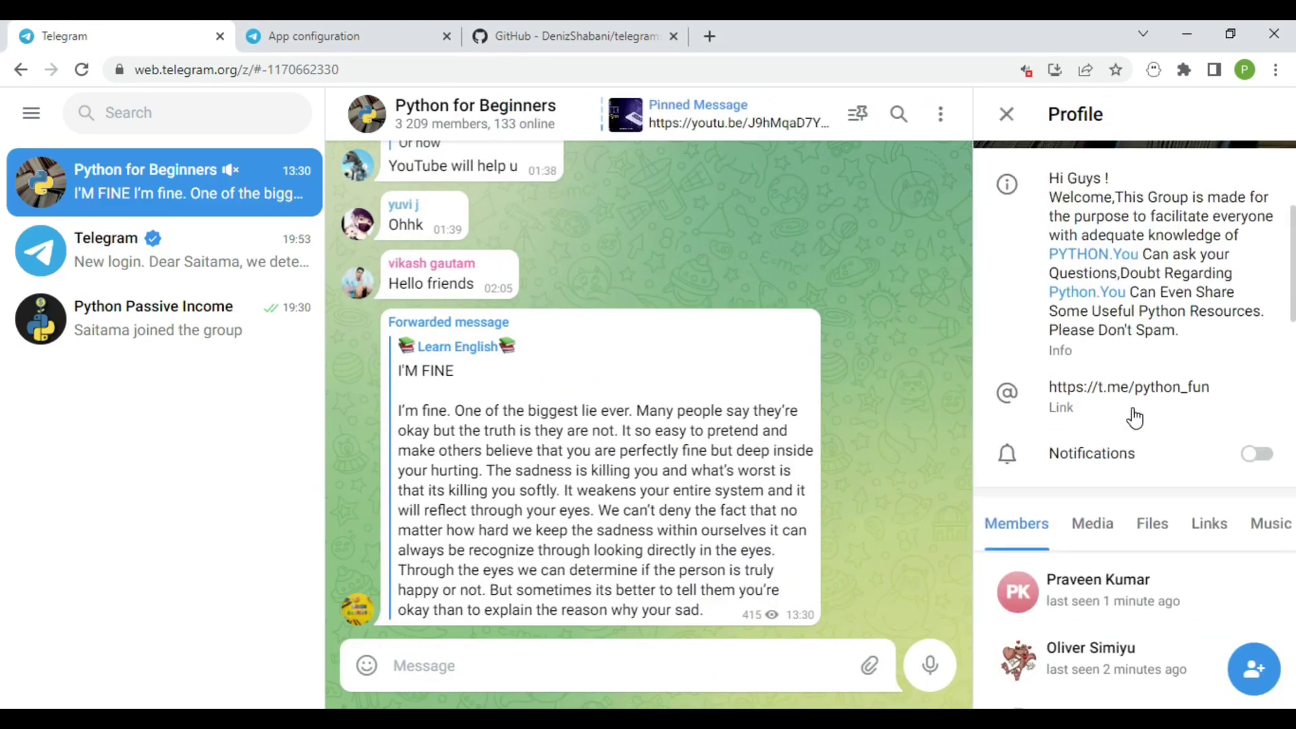
{"action": "key", "text": "alt+Tab"}
{"action": "type", "text": "pyt"}
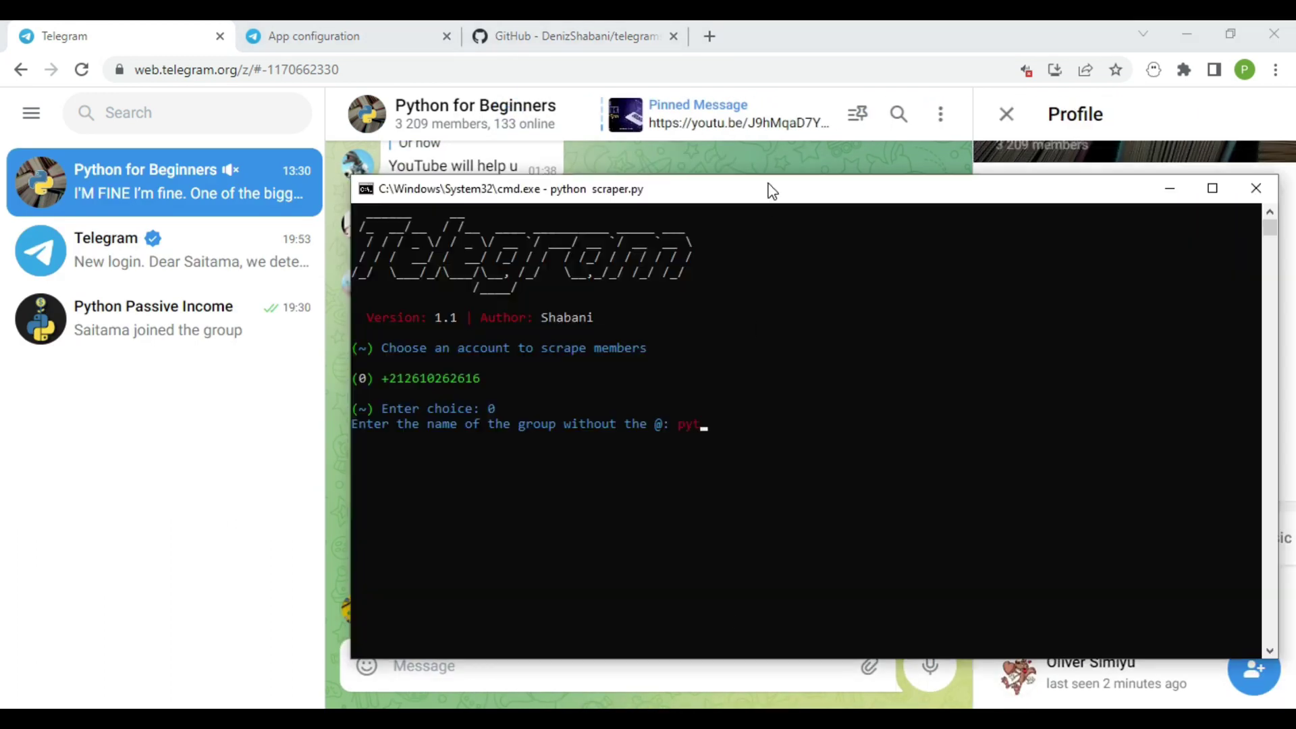
{"action": "type", "text": "hon_fuu"}
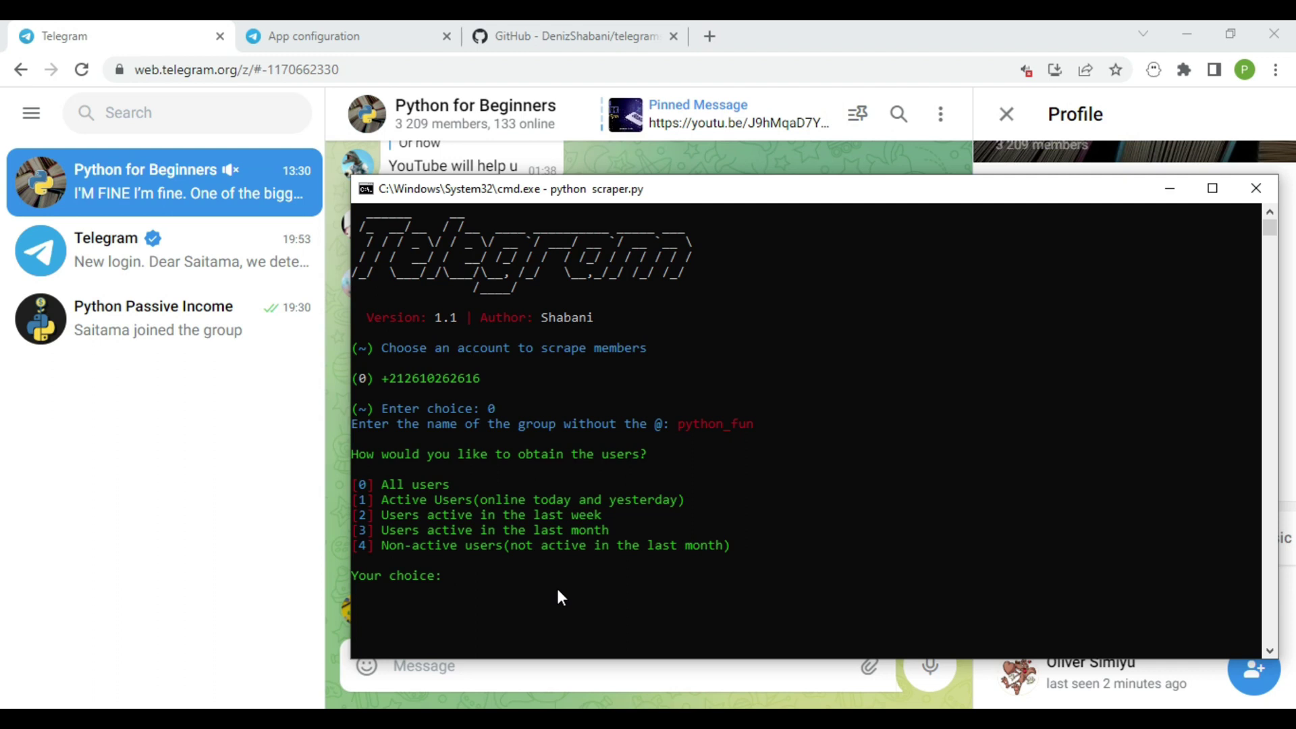
Choose 0 to scrape all users and answer y to save admins separately.
{"action": "type", "text": "0"}
{"action": "key", "text": "Return"}
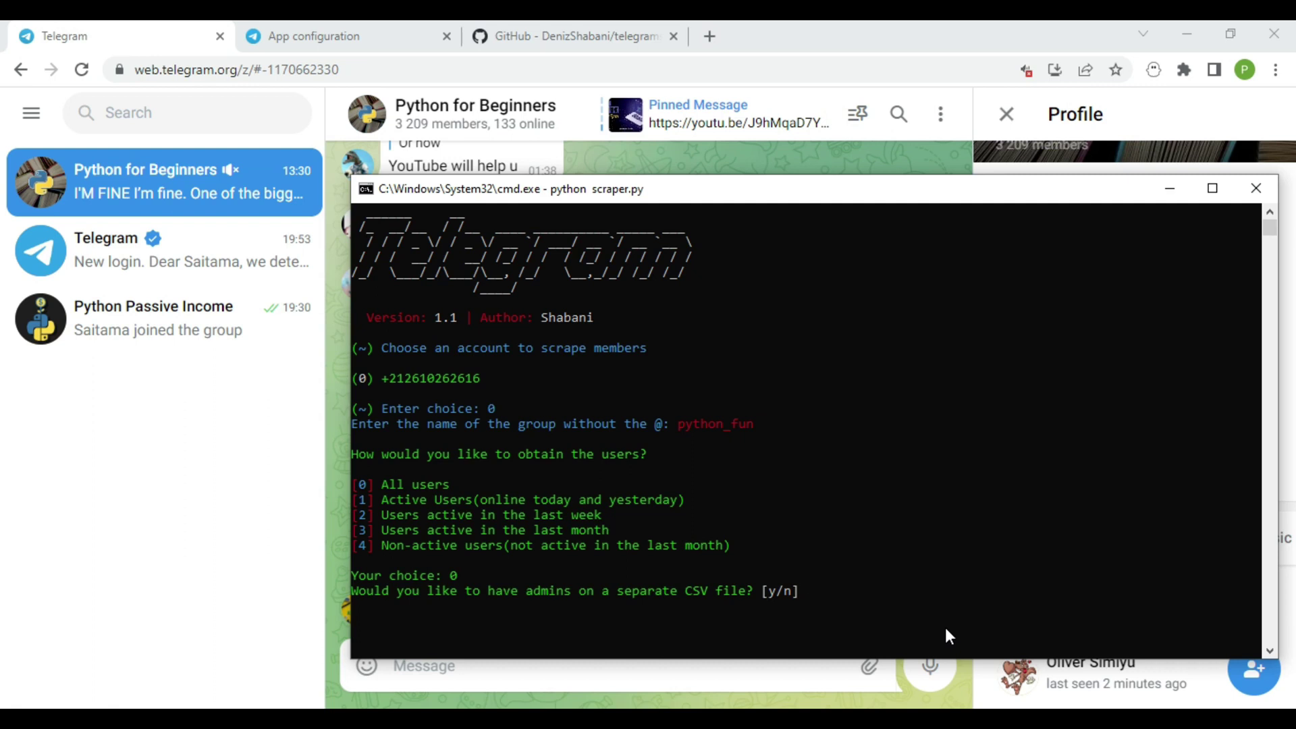
{"action": "type", "text": "y"}
{"action": "left_click_drag", "start_coordinate": [757, 187], "coordinate": [750, 176]}
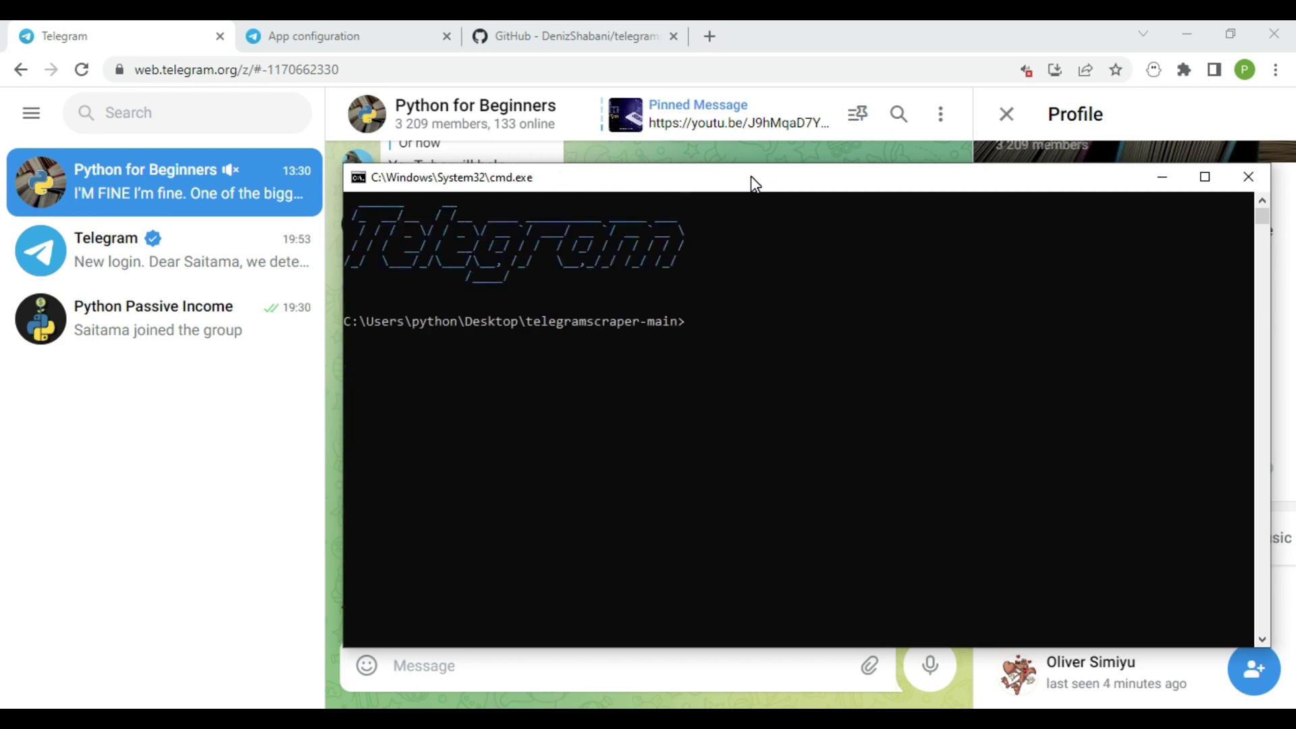
Open members.csv in Excel, scroll through the scraped members, and close it.
{"action": "key", "text": "alt+Tab"}
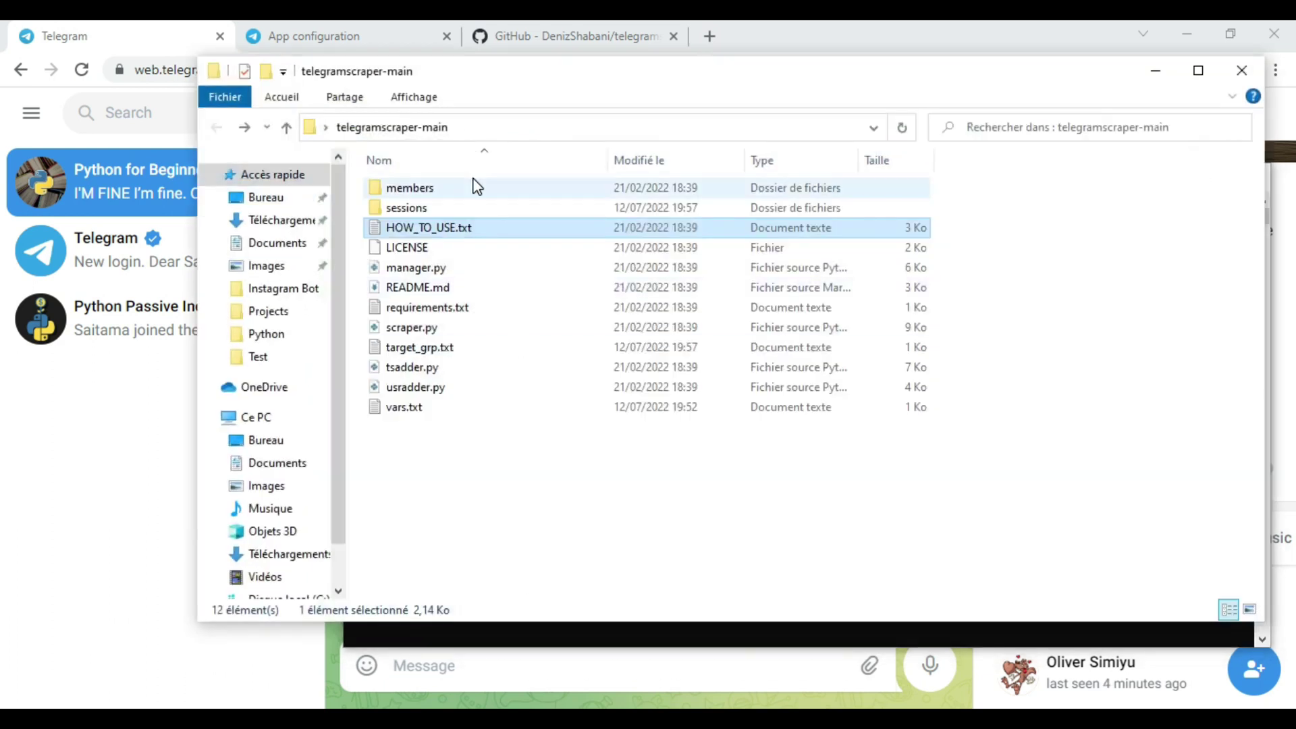
{"action": "double_click", "coordinate": [471, 187]}
{"action": "left_click", "coordinate": [446, 233]}
{"action": "double_click", "coordinate": [447, 233]}
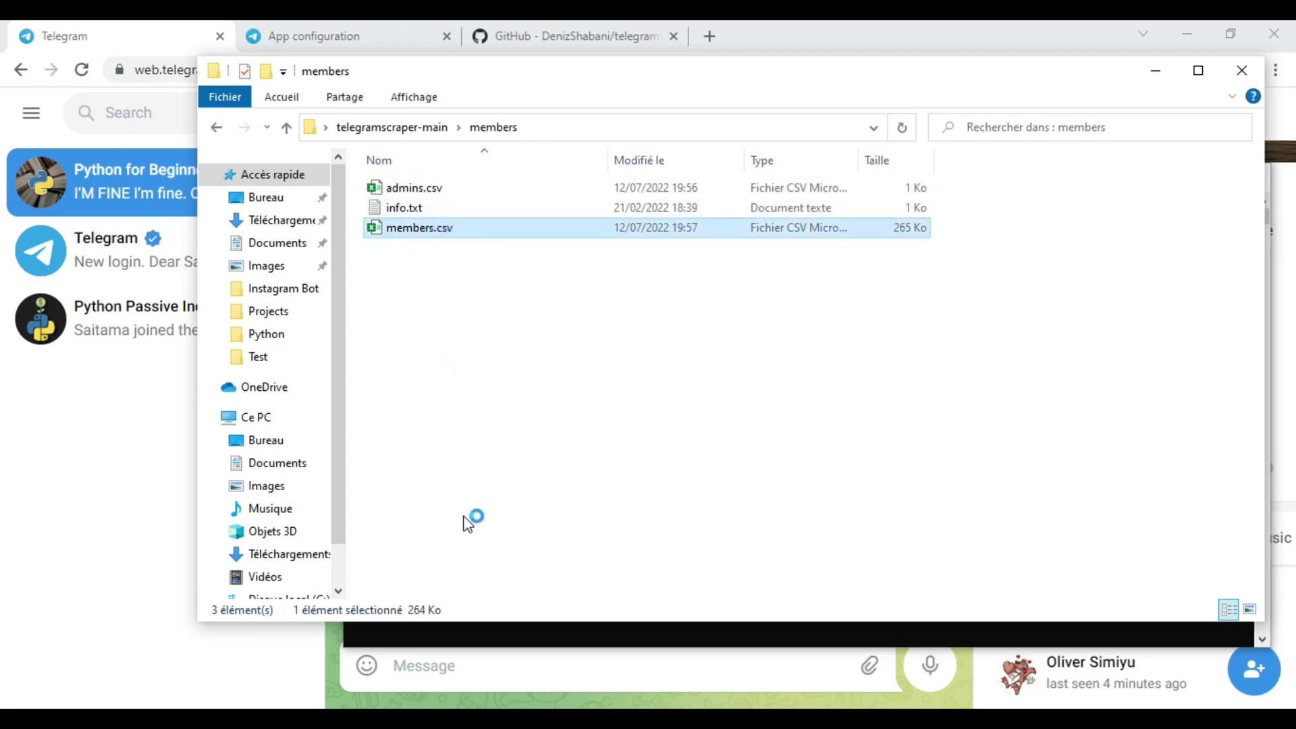
{"action": "scroll", "coordinate": [806, 424], "scroll_direction": "down", "scroll_amount": 20}
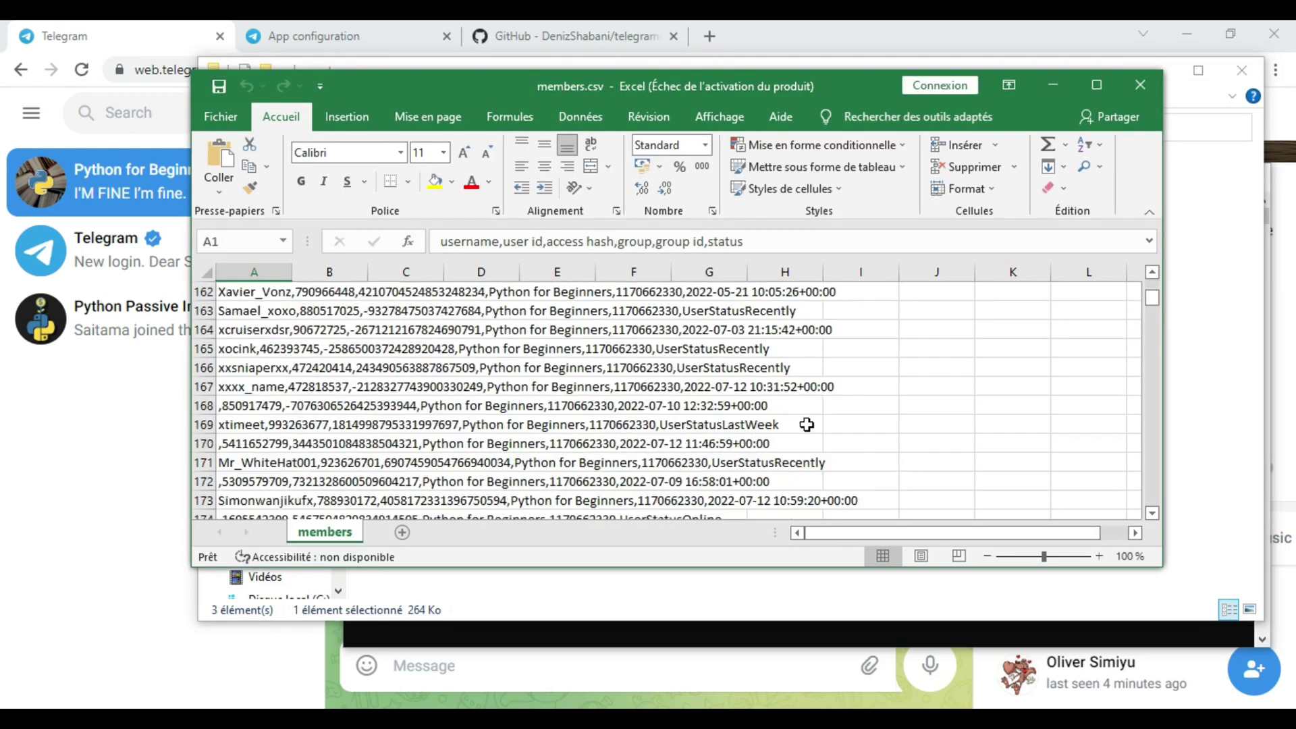
{"action": "scroll", "coordinate": [806, 423], "scroll_direction": "down", "scroll_amount": 20}
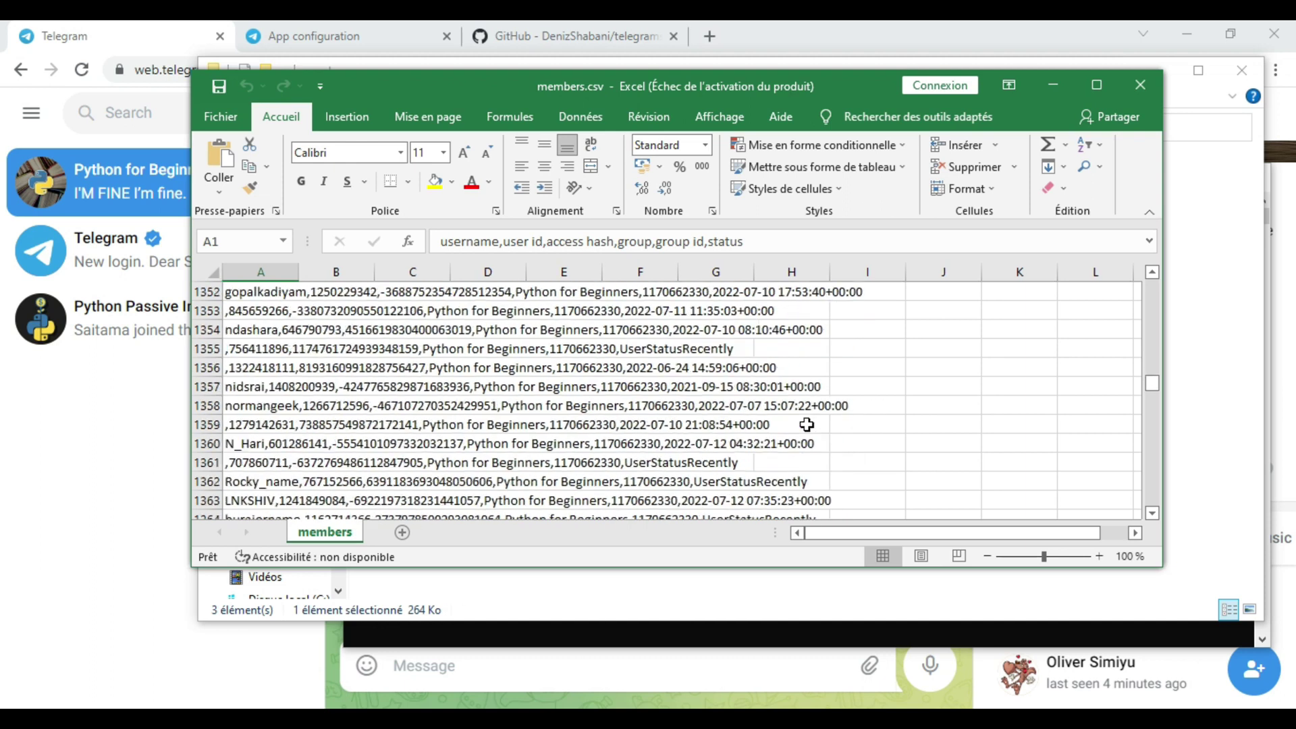
{"action": "left_click", "coordinate": [1134, 86]}
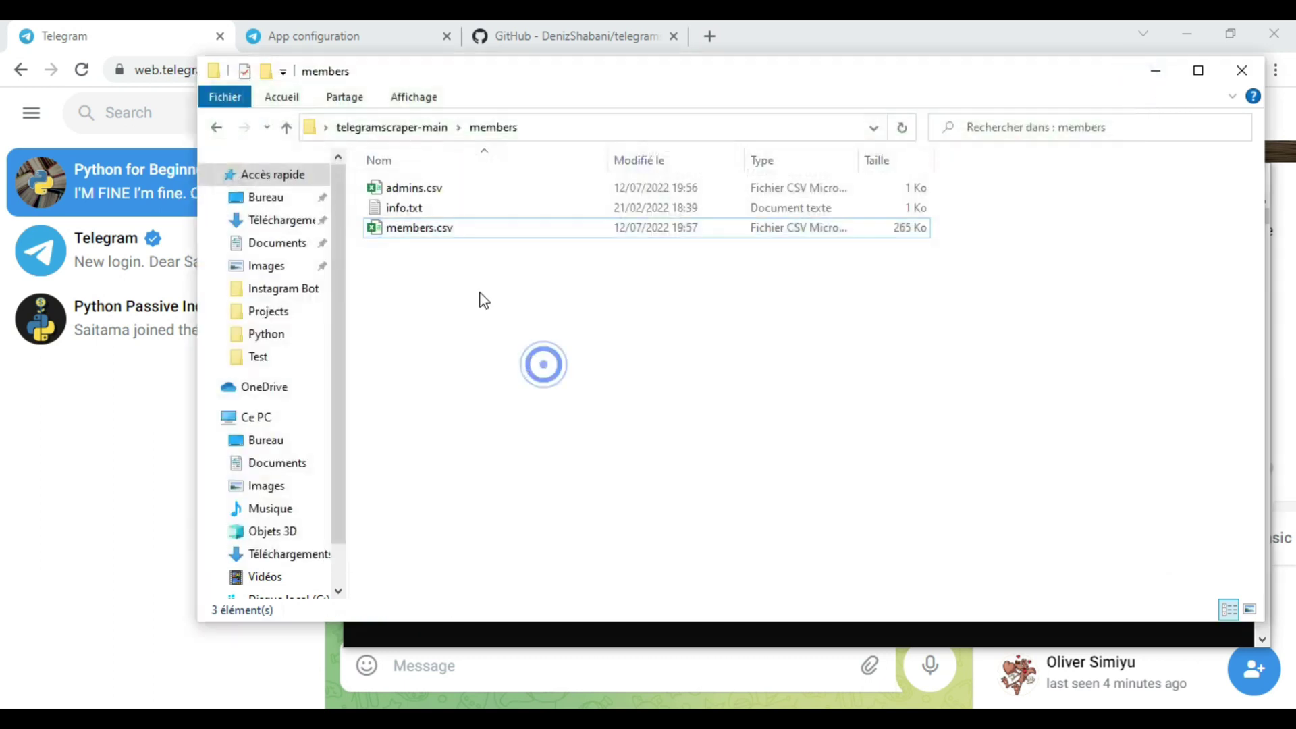
View admins.csv, close Excel, and return to the telegramscraper-main folder.
{"action": "double_click", "coordinate": [471, 185]}
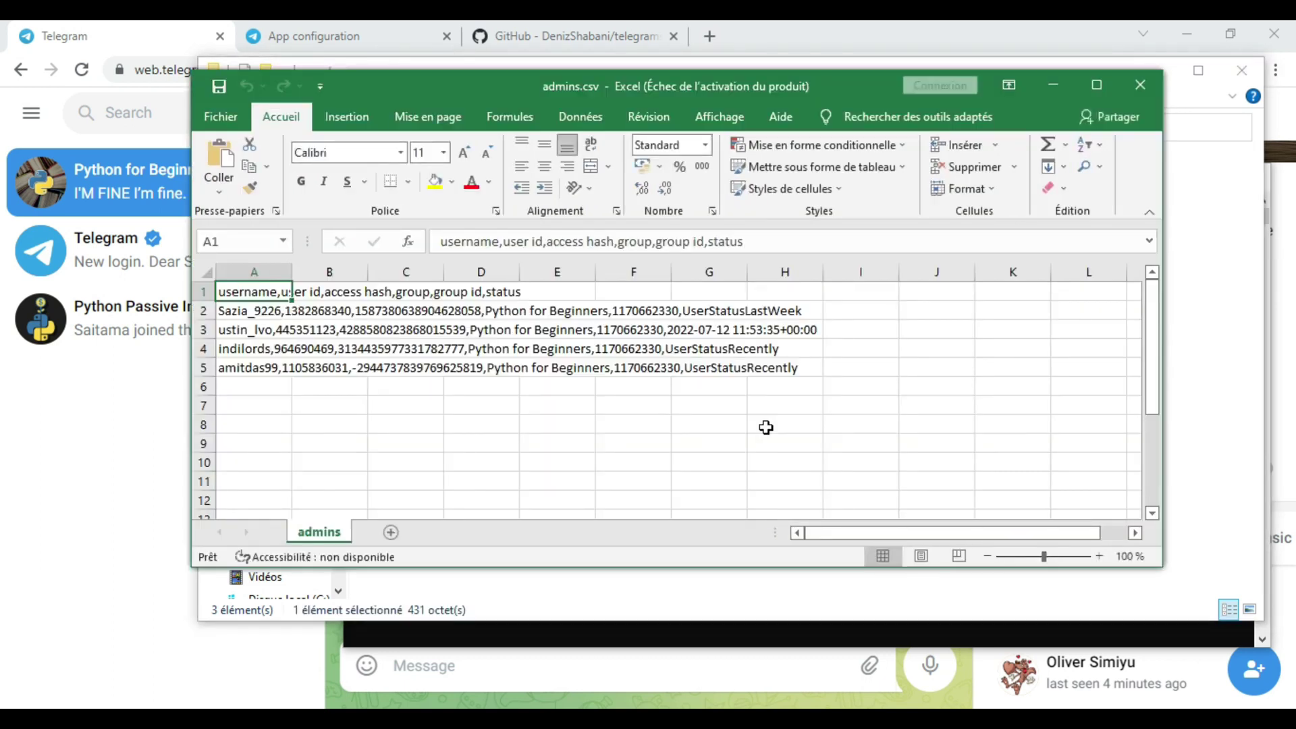
{"action": "left_click", "coordinate": [1140, 86]}
{"action": "left_click", "coordinate": [425, 131]}
{"action": "left_click", "coordinate": [667, 538]}
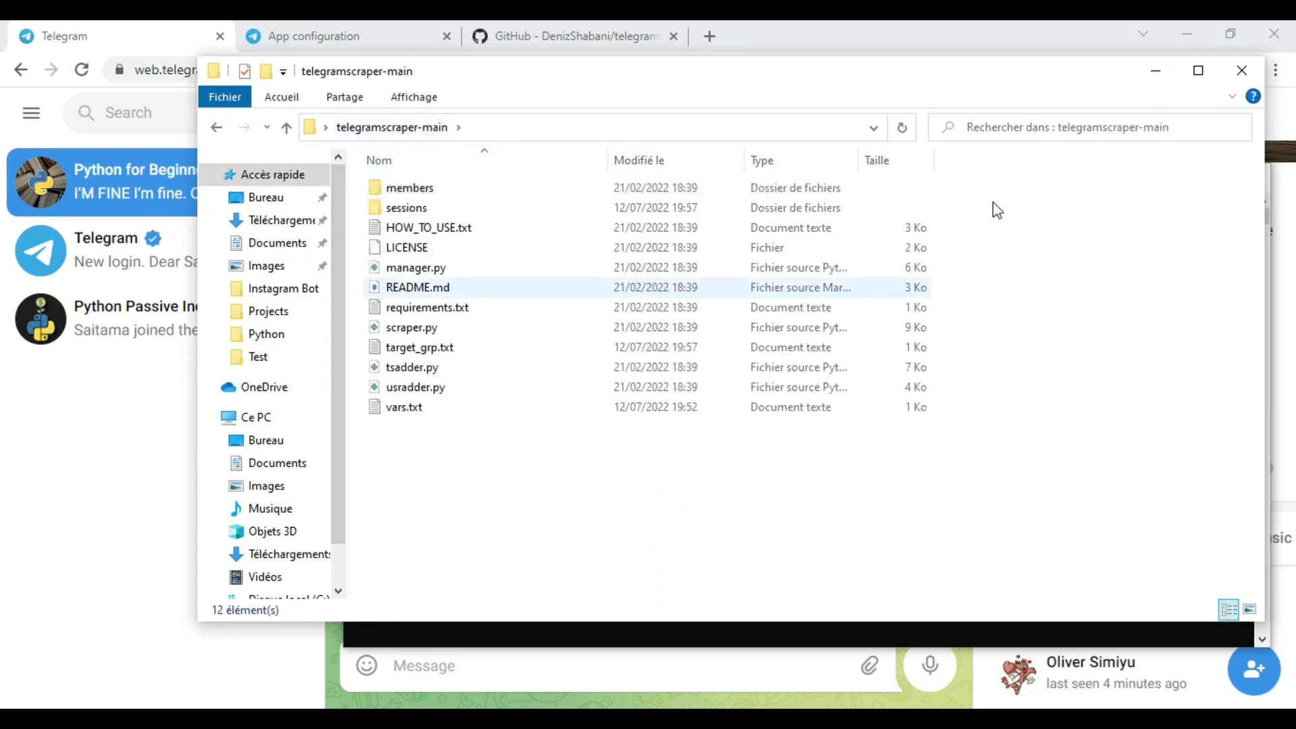
Read step 3 in HOW_TO_USE.txt and run python tsadder.py.
{"action": "left_click", "coordinate": [1155, 70]}
{"action": "scroll", "coordinate": [600, 456], "scroll_direction": "down", "scroll_amount": 4}
{"action": "scroll", "coordinate": [600, 457], "scroll_direction": "down", "scroll_amount": 3}
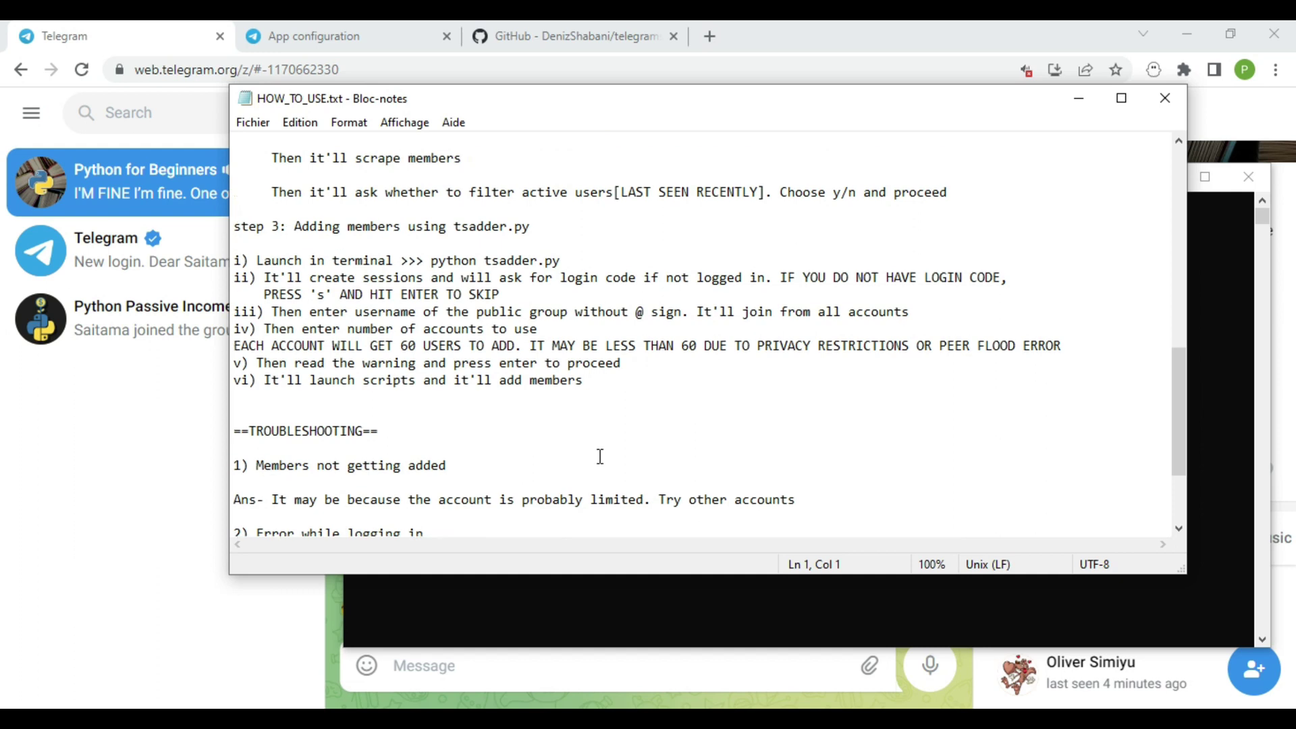
{"action": "scroll", "coordinate": [600, 456], "scroll_direction": "up", "scroll_amount": 1}
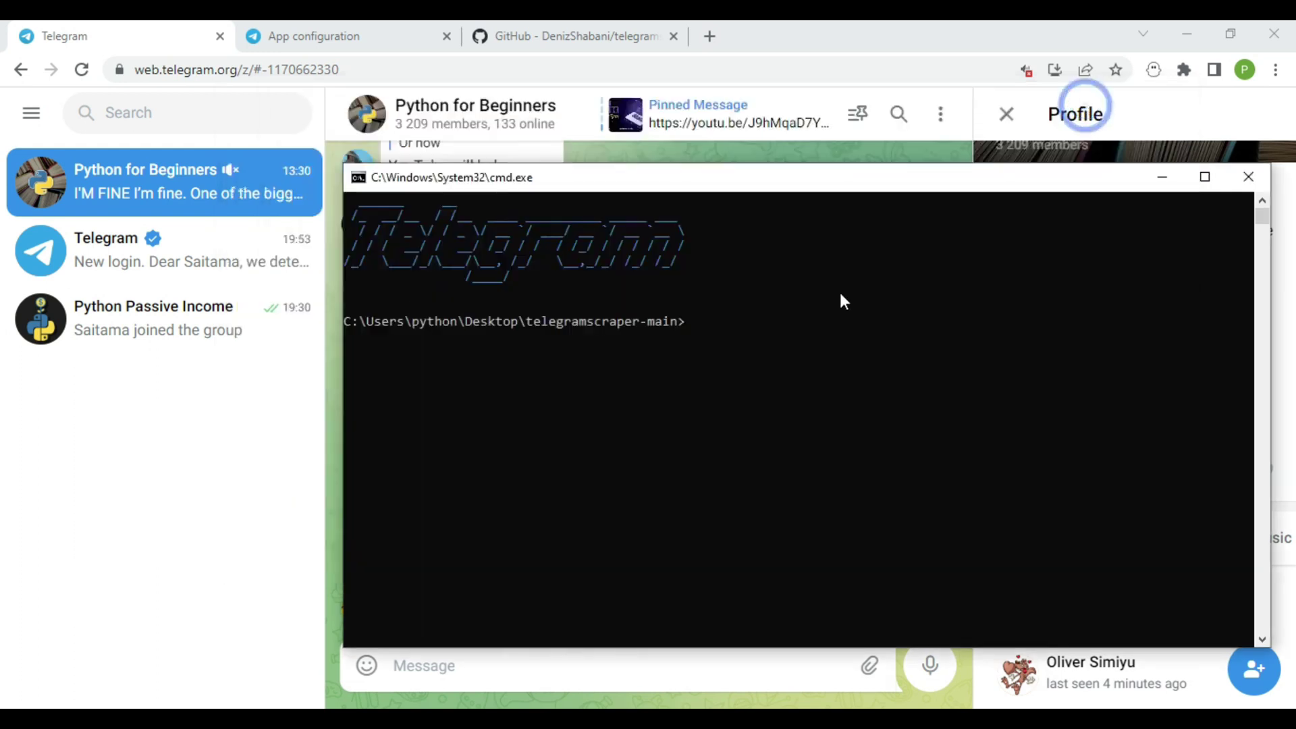
{"action": "left_click", "coordinate": [1078, 98]}
{"action": "type", "text": "python tsadder.py"}
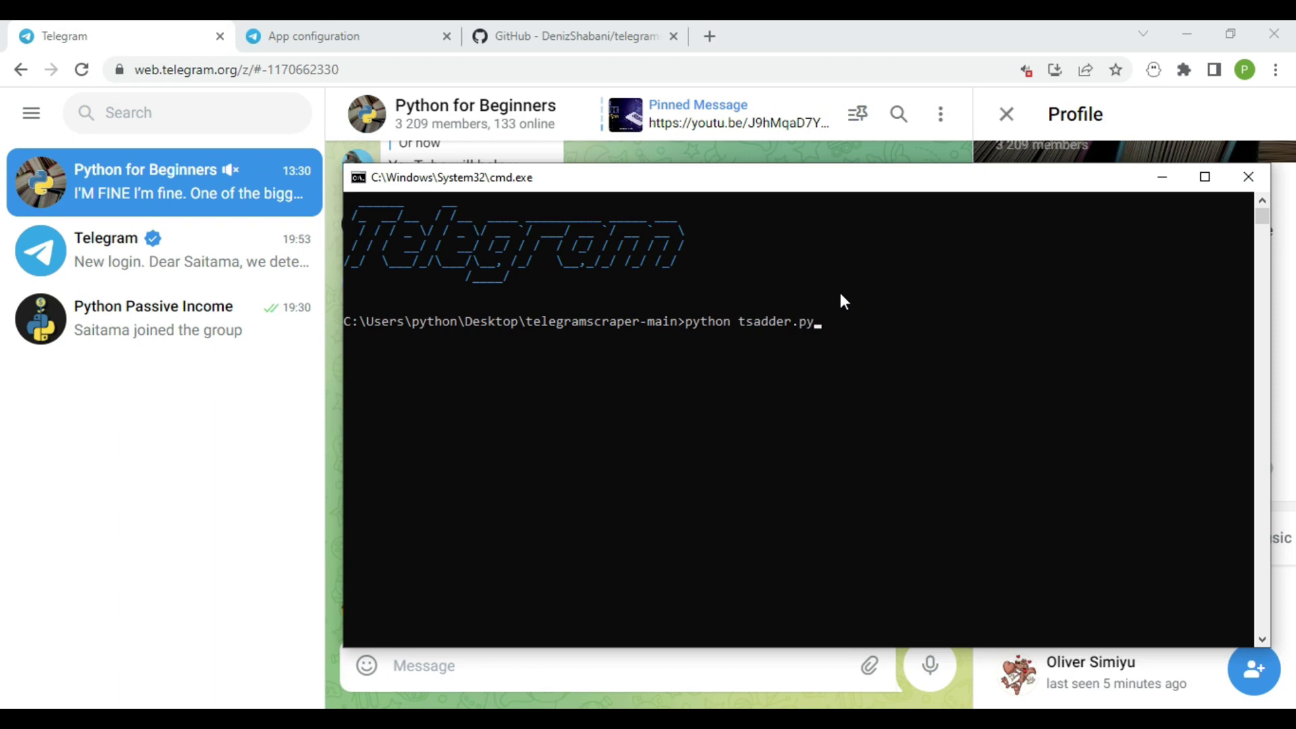
{"action": "key", "text": "Return"}
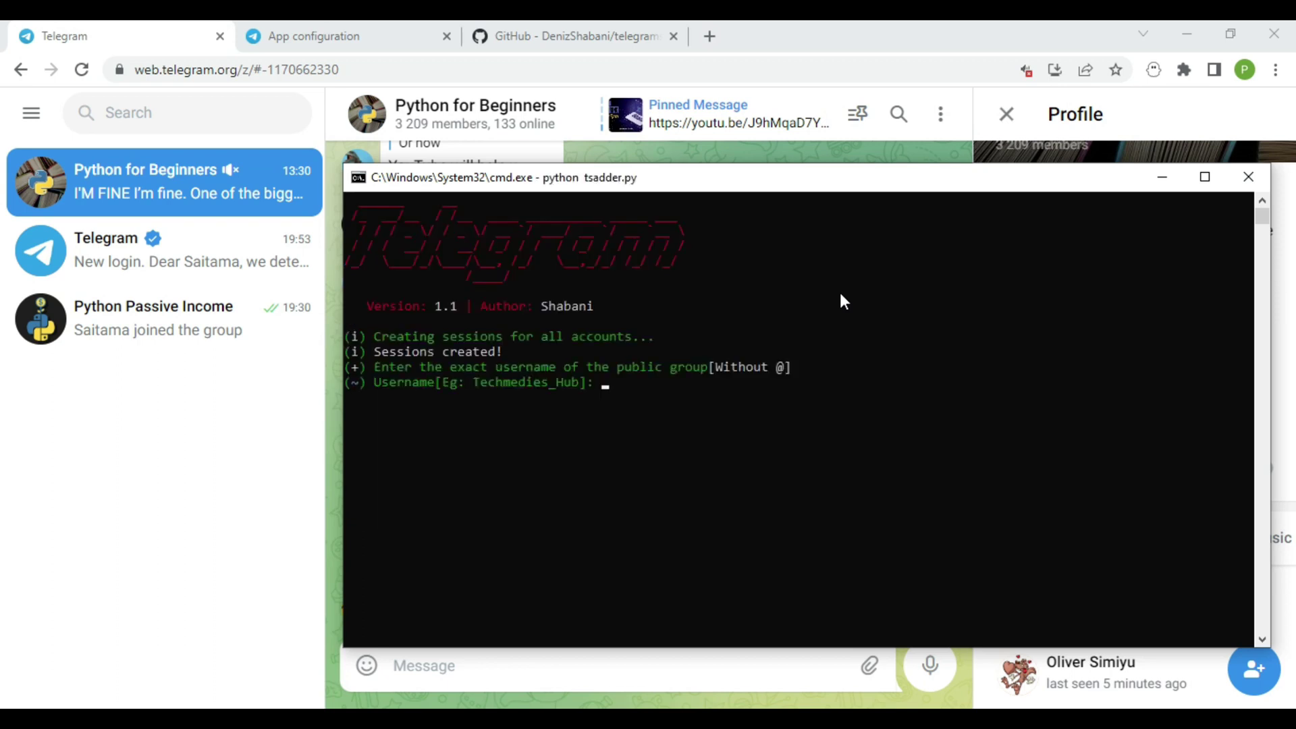
{"action": "left_click", "coordinate": [1164, 177]}
{"action": "left_click", "coordinate": [212, 331]}
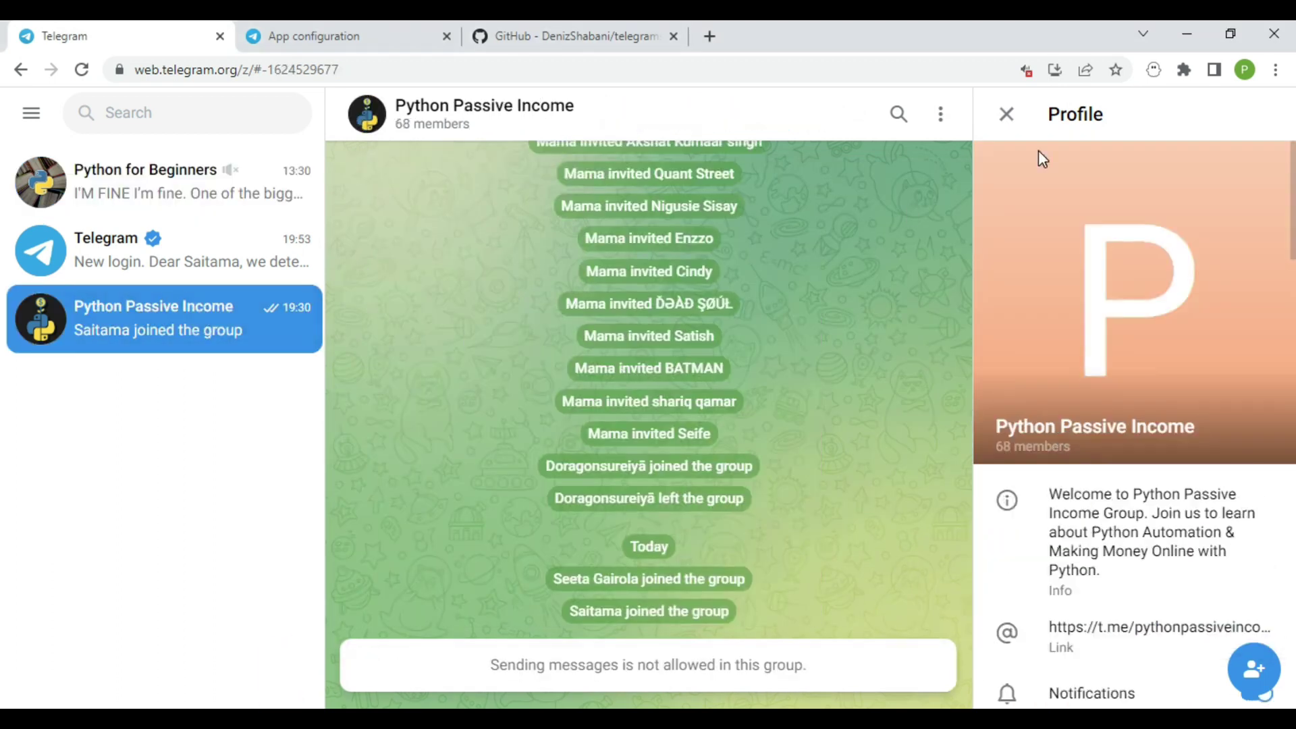
{"action": "left_click", "coordinate": [1006, 114]}
{"action": "left_click", "coordinate": [492, 122]}
{"action": "scroll", "coordinate": [1171, 479], "scroll_direction": "down", "scroll_amount": 3}
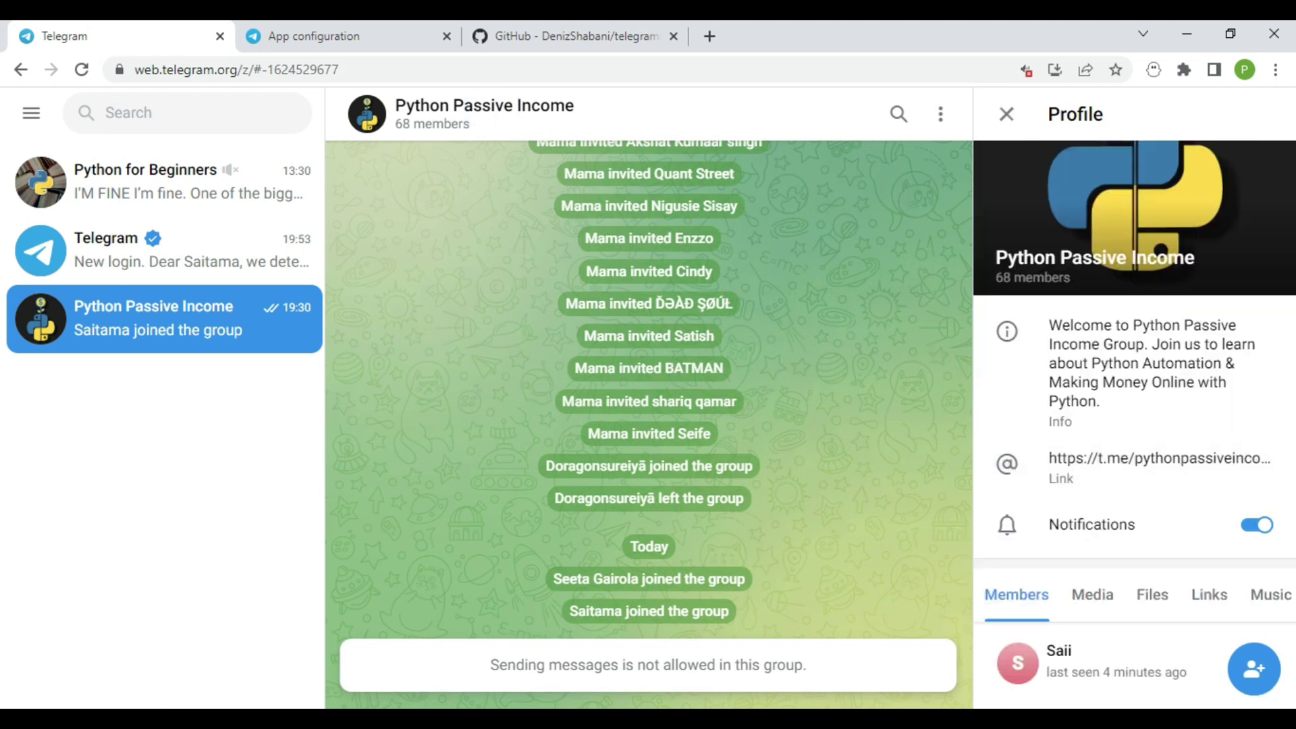
{"action": "key", "text": "alt+Tab"}
{"action": "type", "text": "pythonpass"}
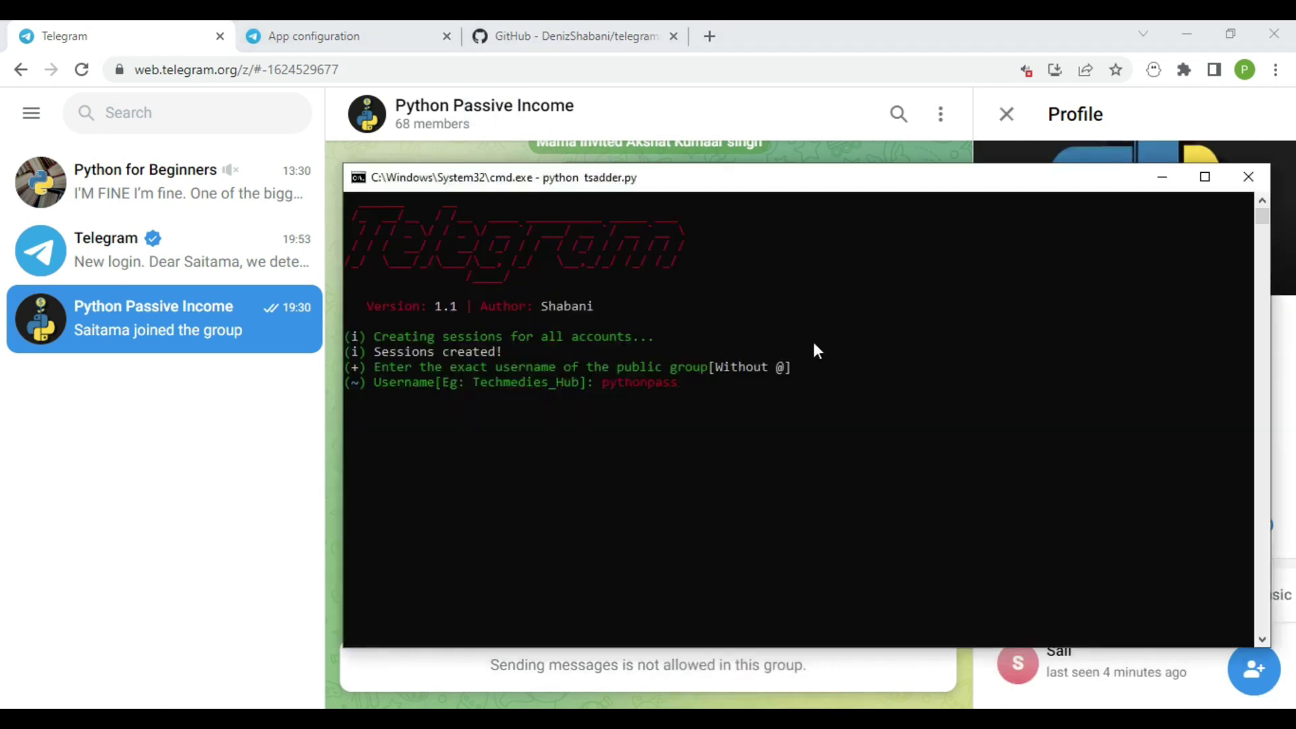
{"action": "type", "text": "iveincome"}
{"action": "key", "text": "Return"}
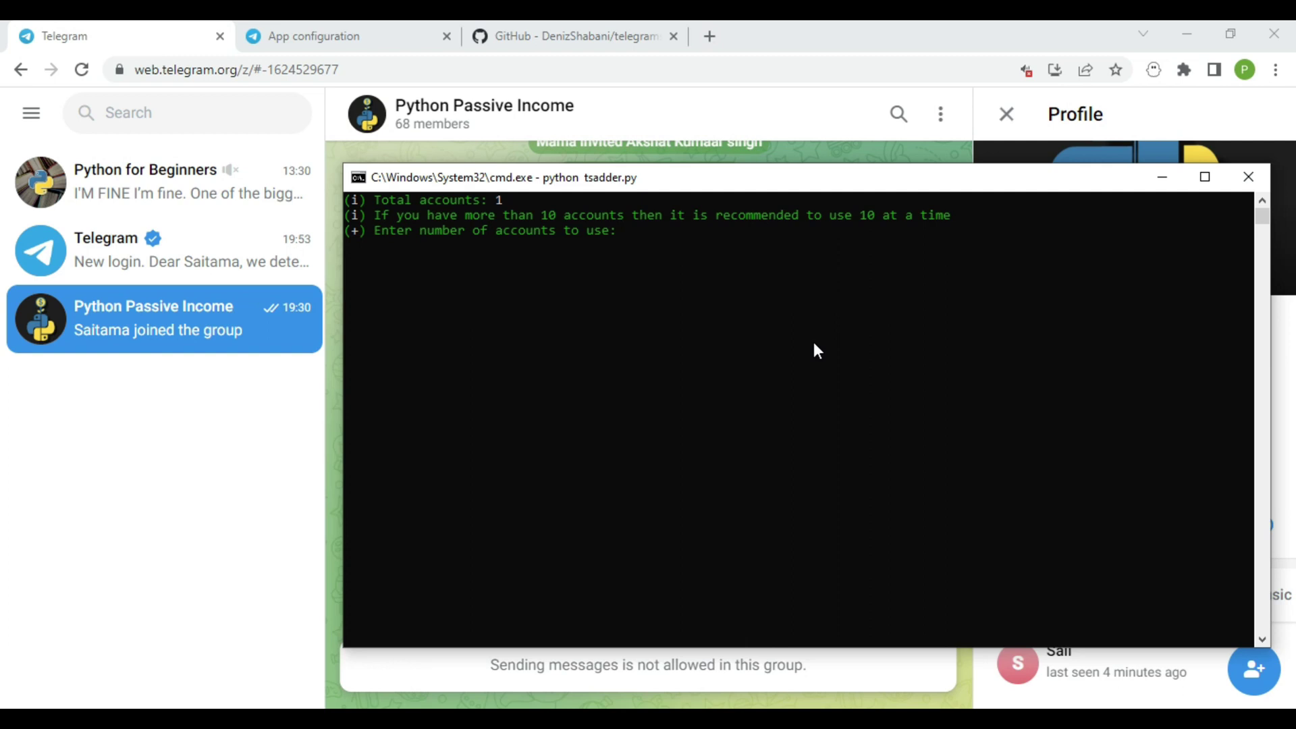
Use 1 account and continue past the warning to start adding members.
{"action": "type", "text": "1"}
{"action": "key", "text": "Return"}
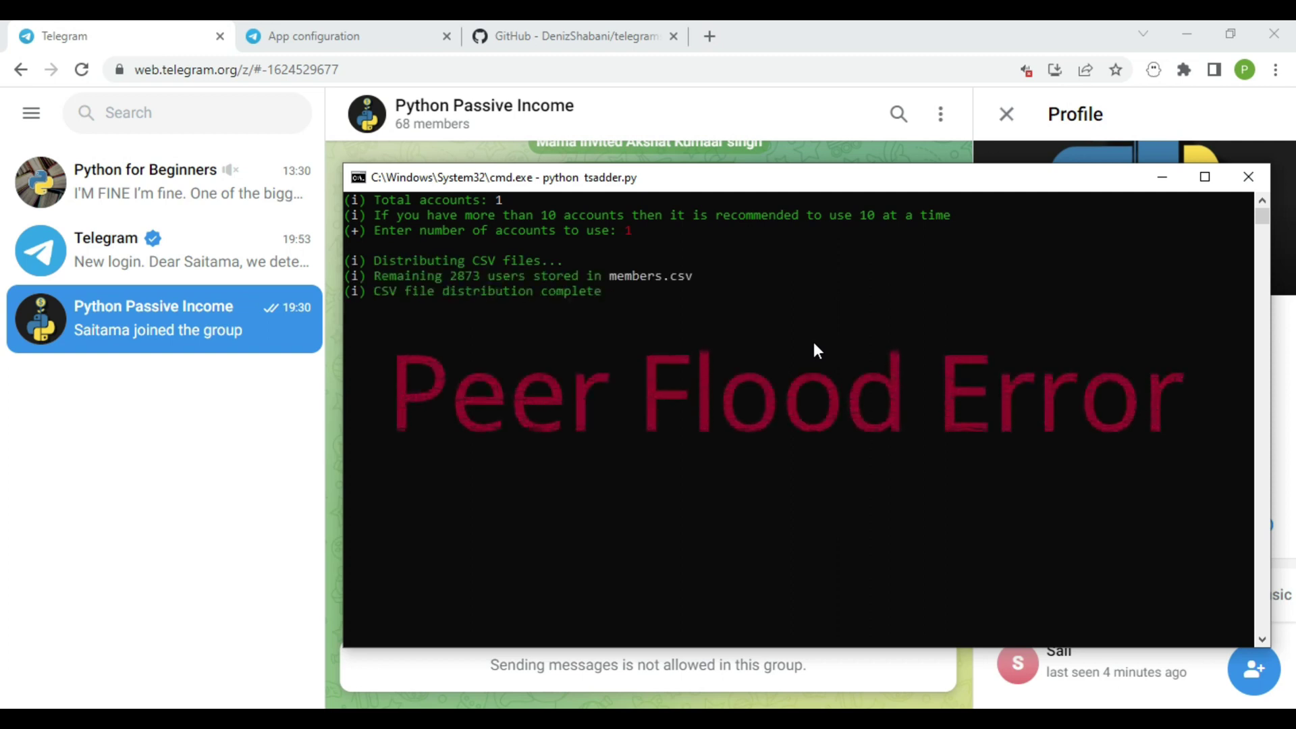
{"action": "key", "text": "Return"}
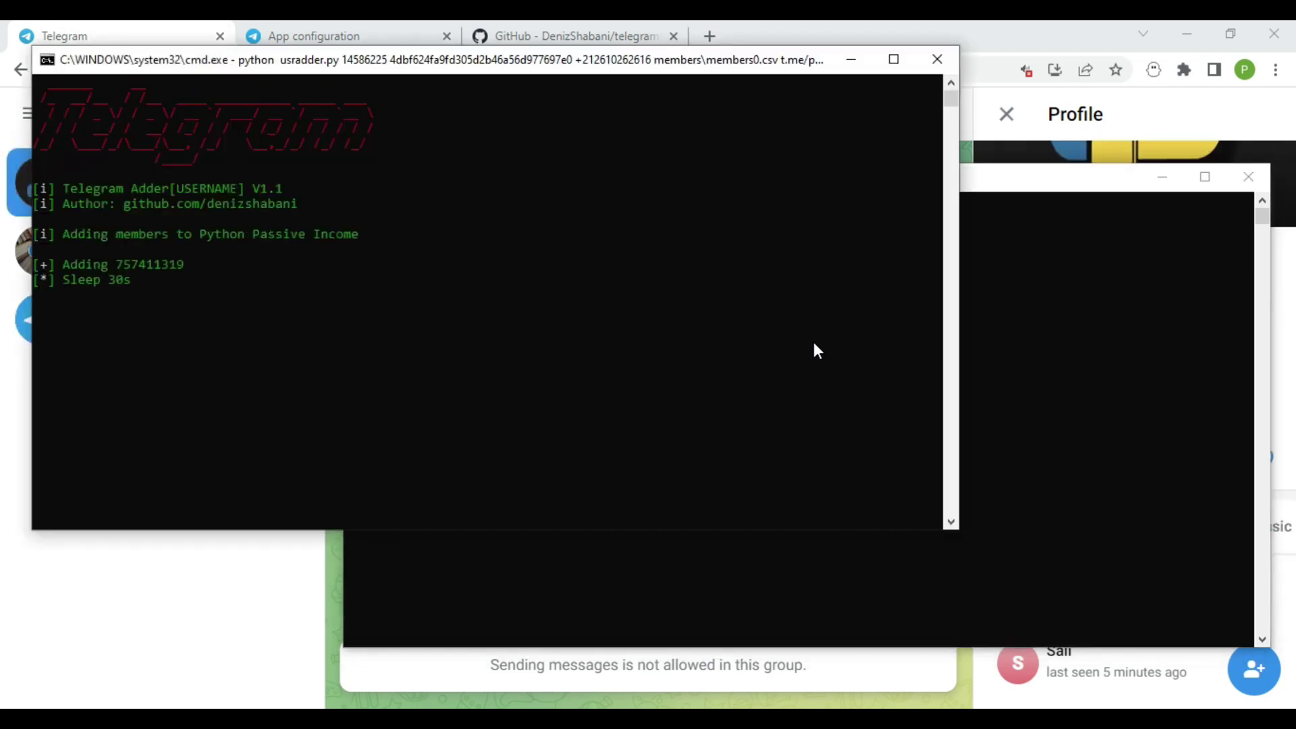
Move and minimize the adder terminal to watch new invites in the group chat.
{"action": "left_click_drag", "start_coordinate": [651, 64], "coordinate": [961, 195]}
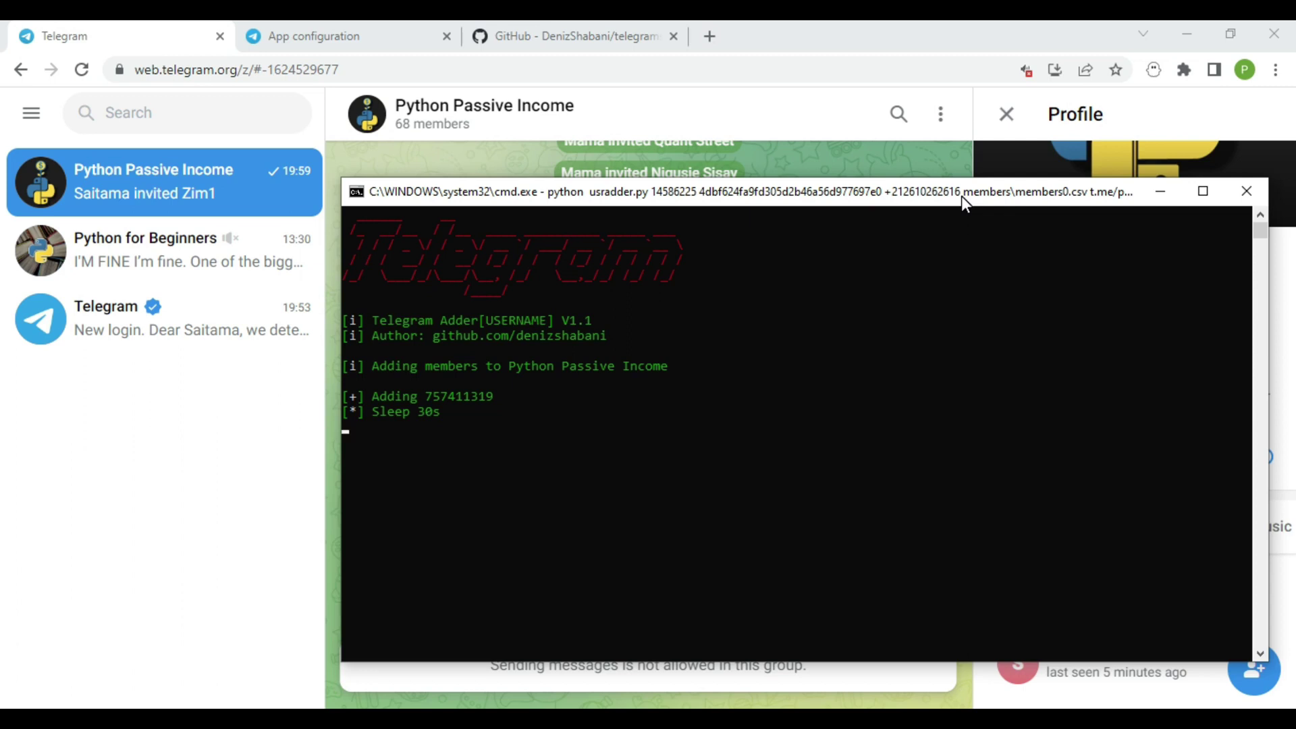
{"action": "left_click", "coordinate": [1160, 191]}
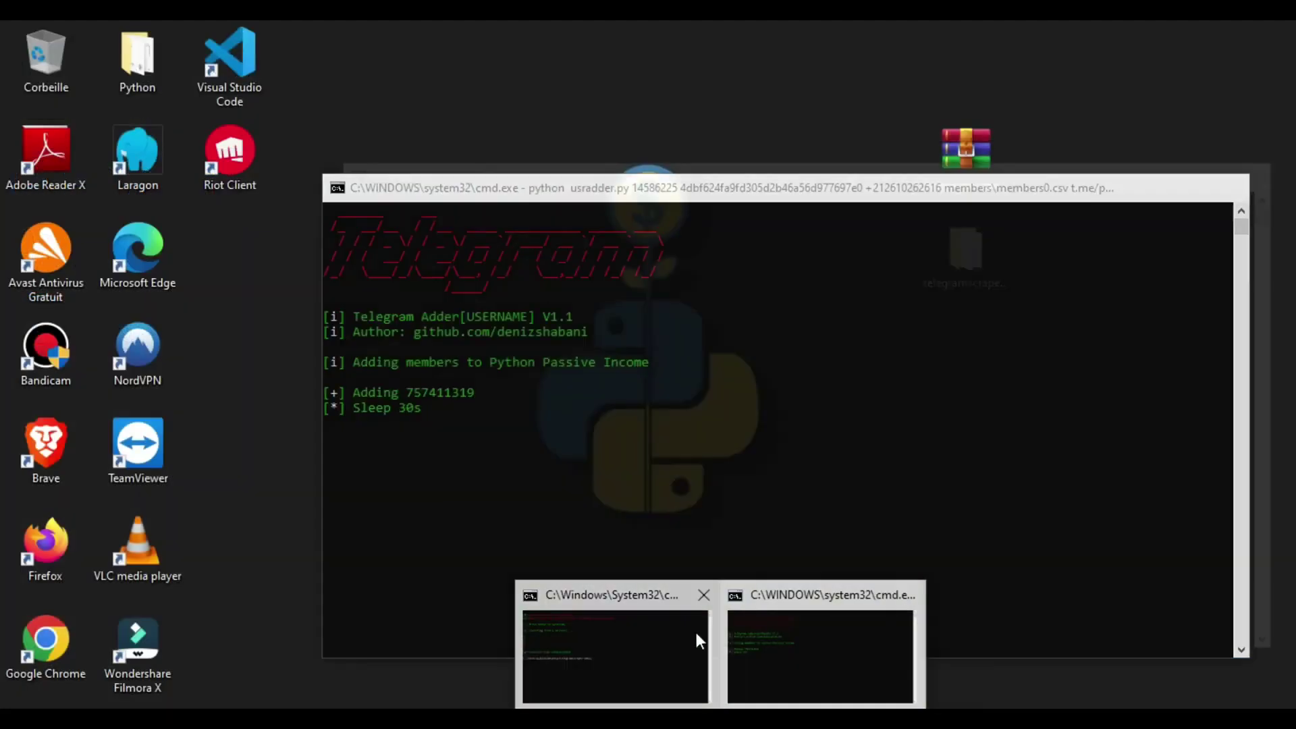
{"action": "left_click", "coordinate": [695, 637]}
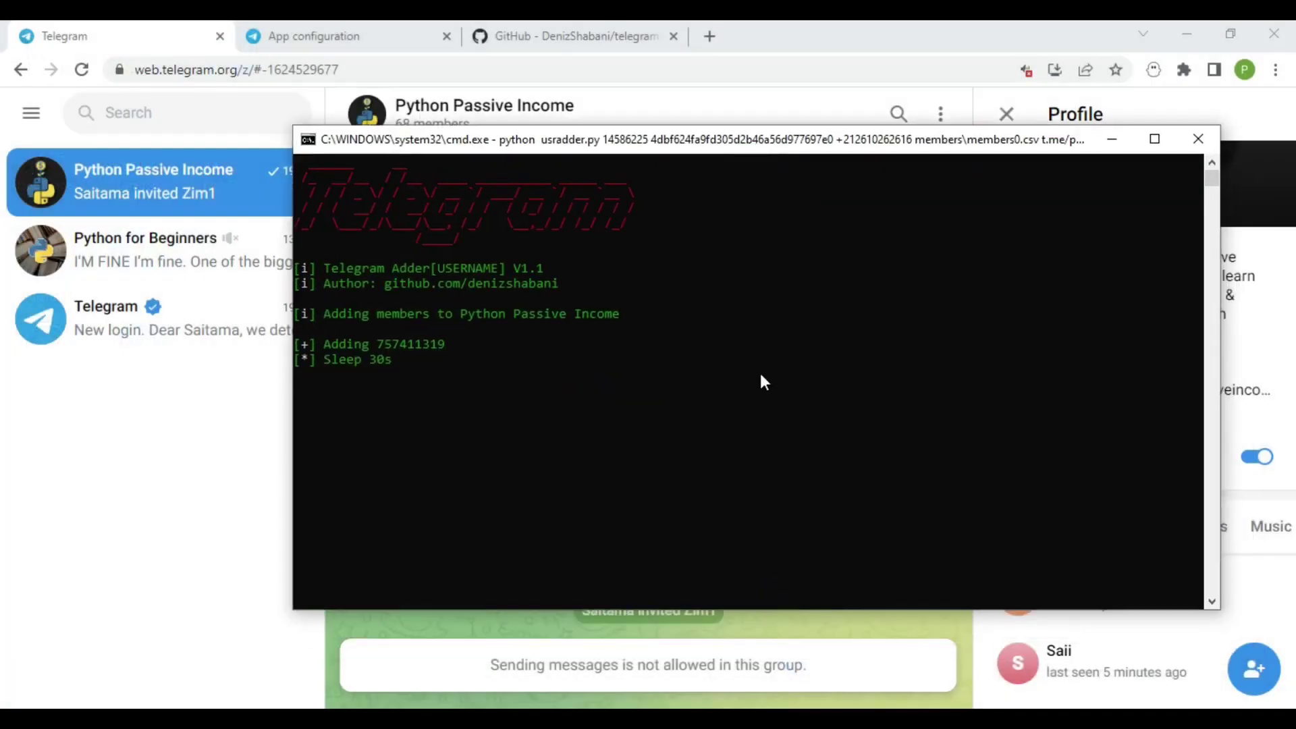
{"action": "left_click", "coordinate": [1111, 140]}
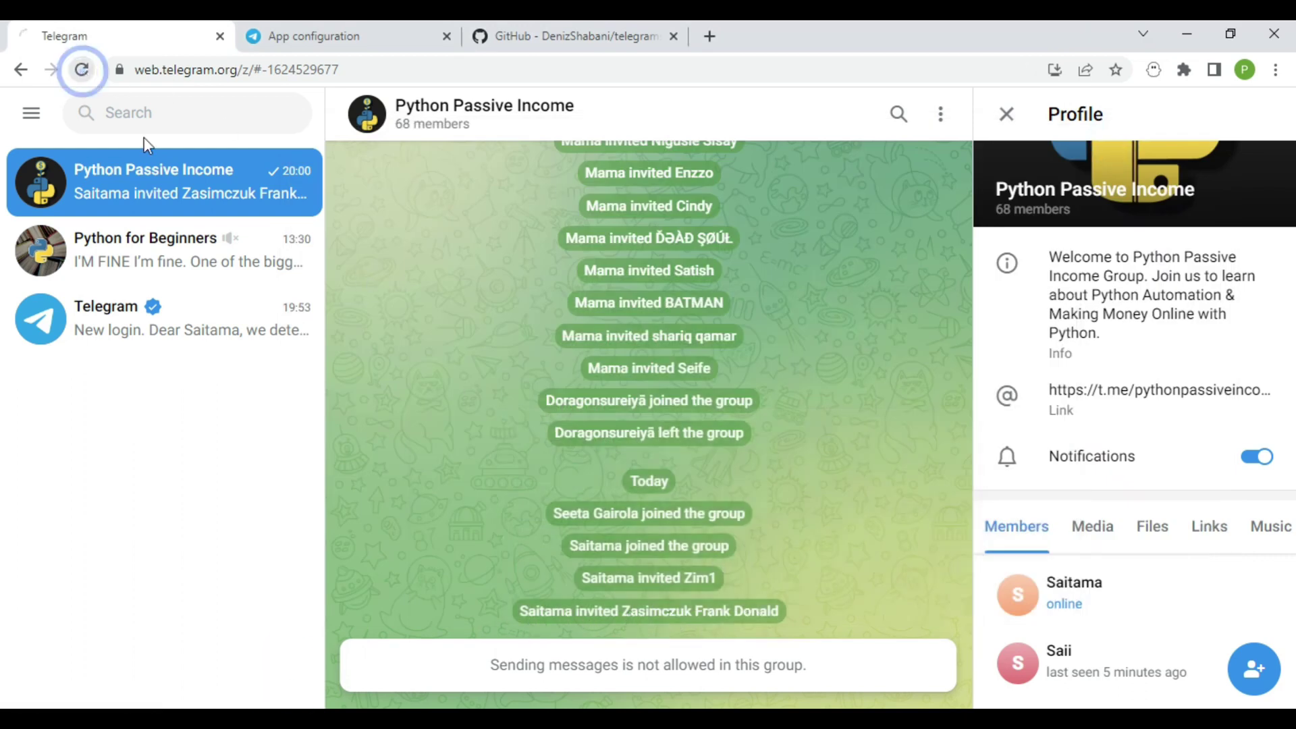
Reload Telegram Web to see 70 members, then reposition and minimize the adder terminal.
{"action": "left_click", "coordinate": [81, 70]}
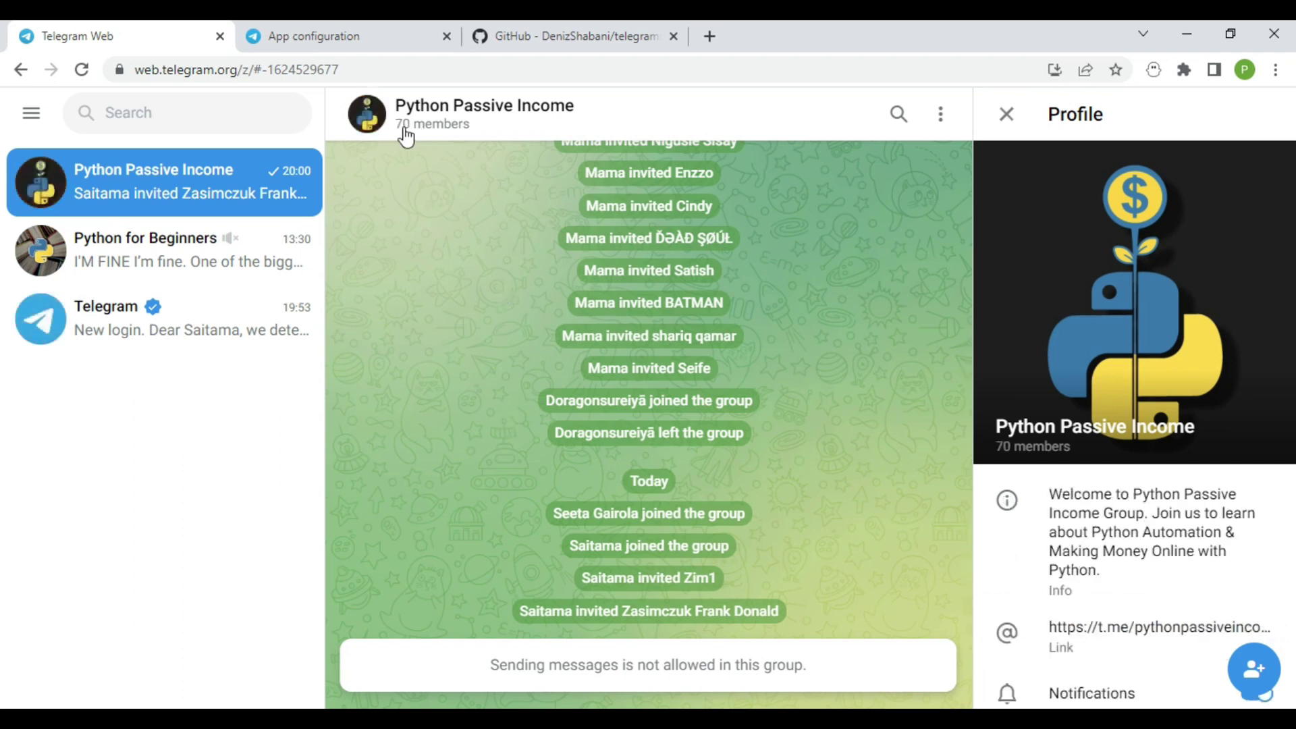
{"action": "left_click", "coordinate": [820, 641]}
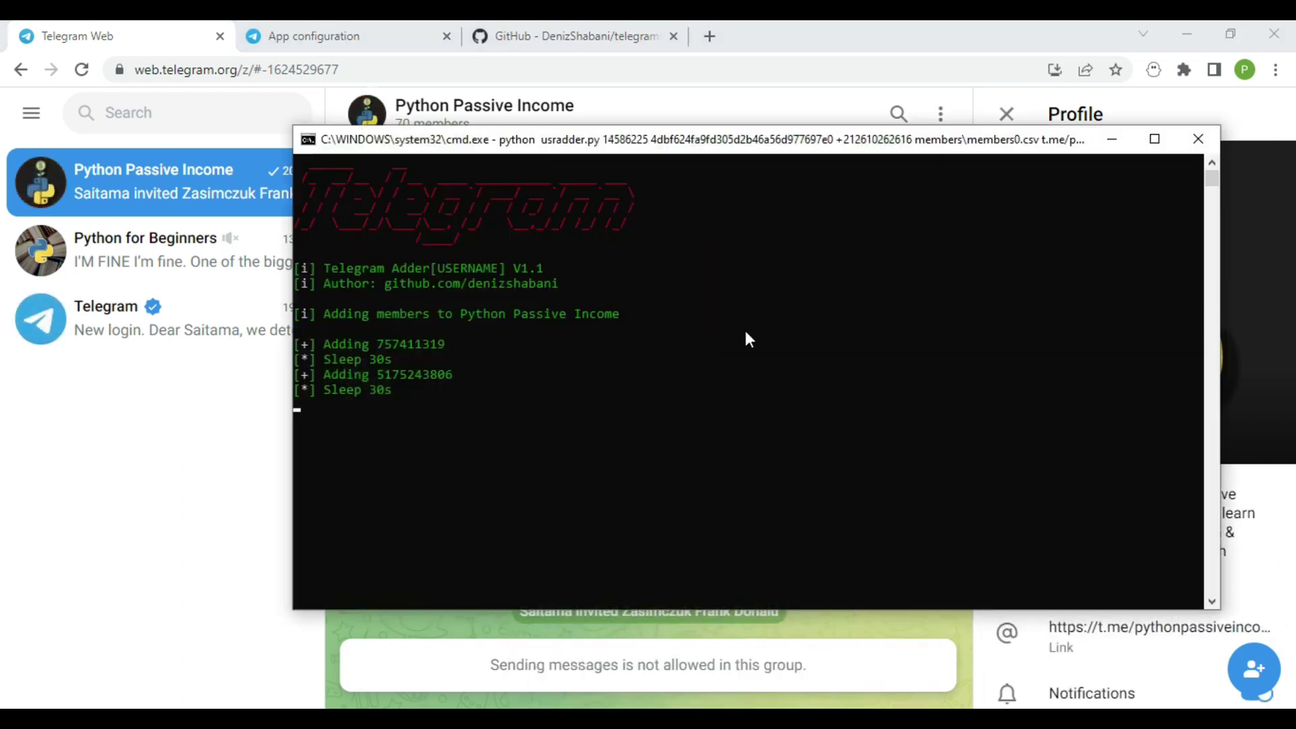
{"action": "left_click_drag", "start_coordinate": [720, 140], "coordinate": [700, 159]}
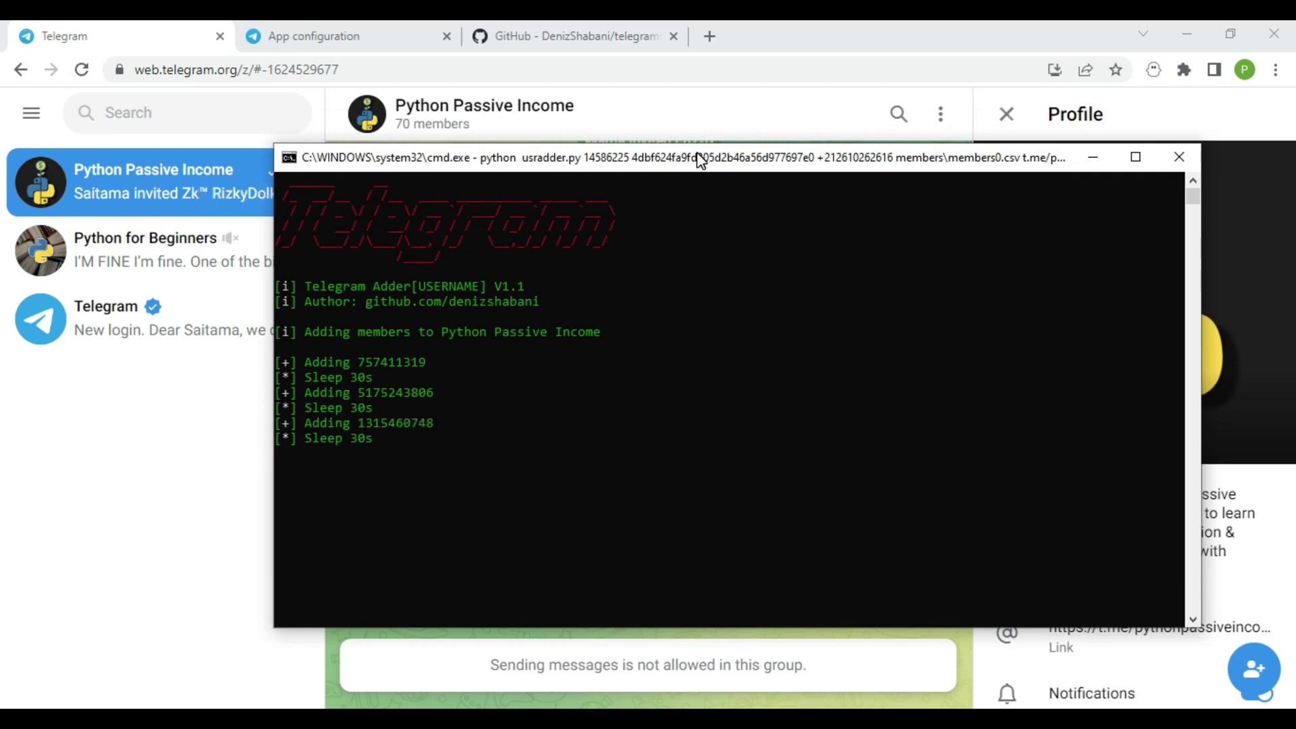
{"action": "left_click", "coordinate": [1093, 157]}
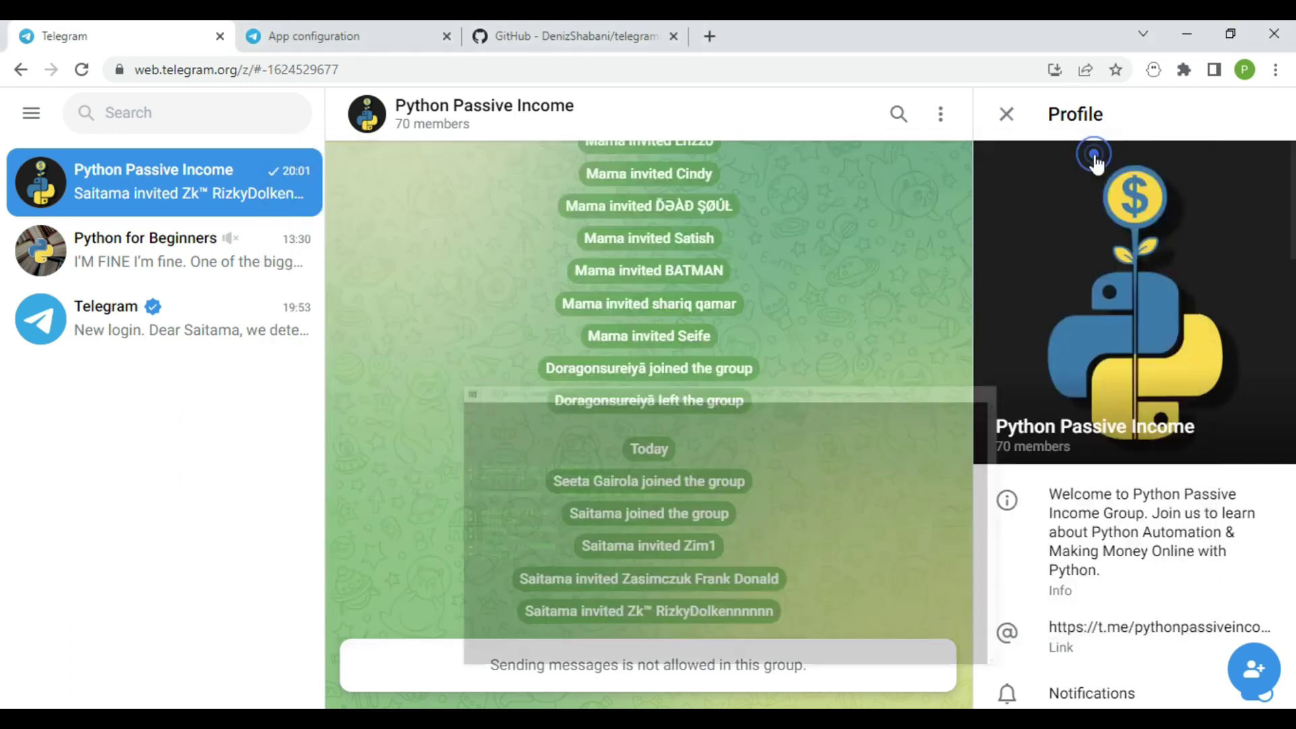